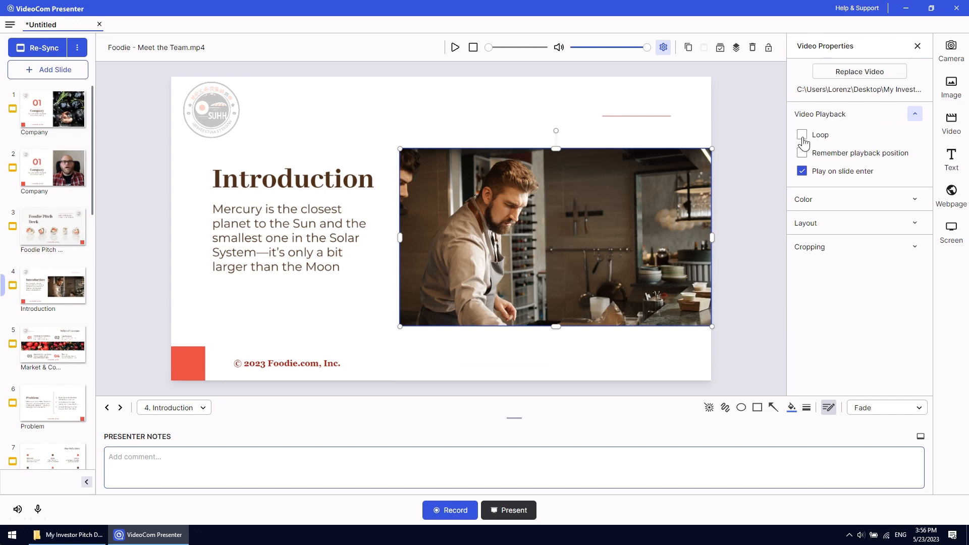
Enable Loop and Remember playback position for the kitchen video on the Introduction slide
left_click(802, 135)
left_click(802, 153)
left_click(915, 113)
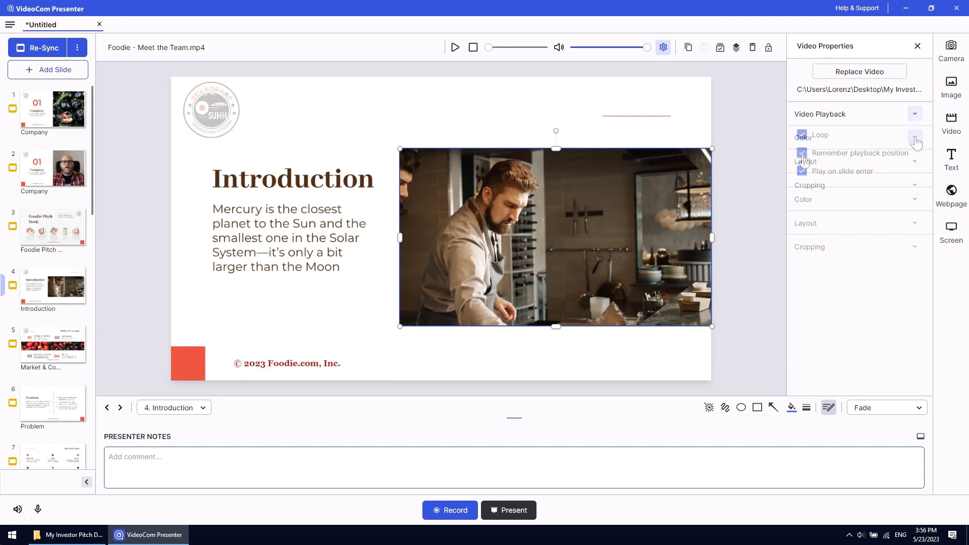
Adjust the kitchen video's brightness and contrast and rotate it counterclockwise
left_click(915, 138)
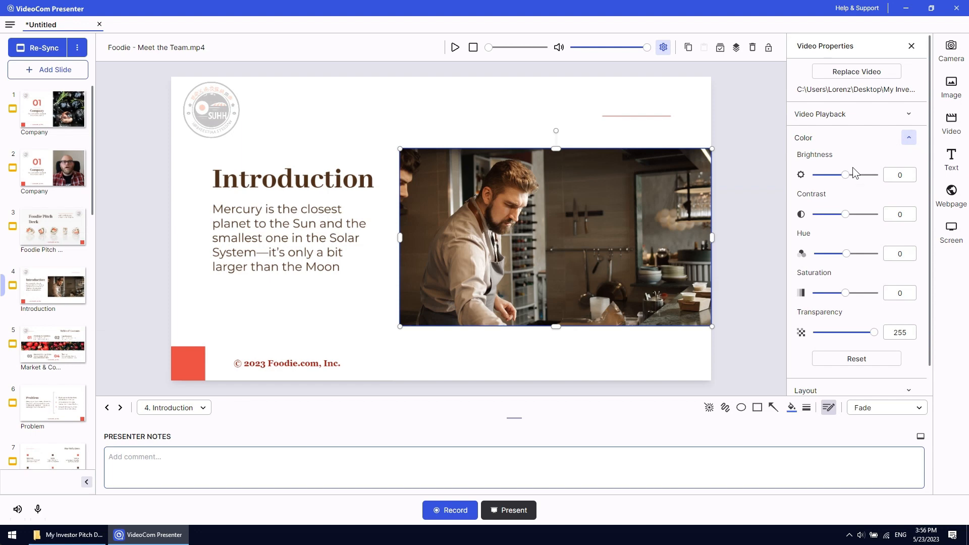
mouse_move(850, 175)
left_mouse_down()
mouse_move(842, 178)
mouse_move(850, 176)
left_mouse_up()
left_click_drag(846, 215, 851, 215)
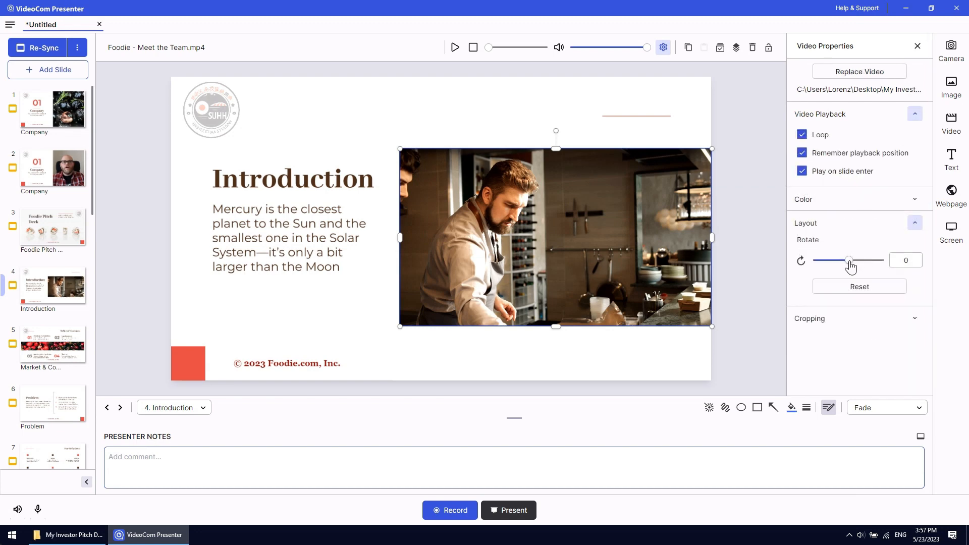
mouse_move(850, 265)
left_mouse_down()
mouse_move(858, 268)
mouse_move(847, 266)
left_mouse_up()
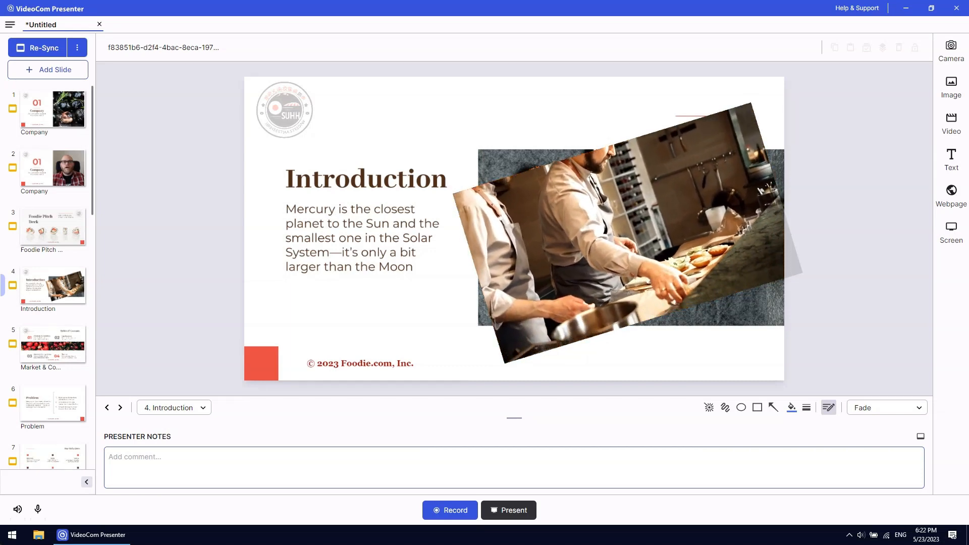
left_click(49, 76)
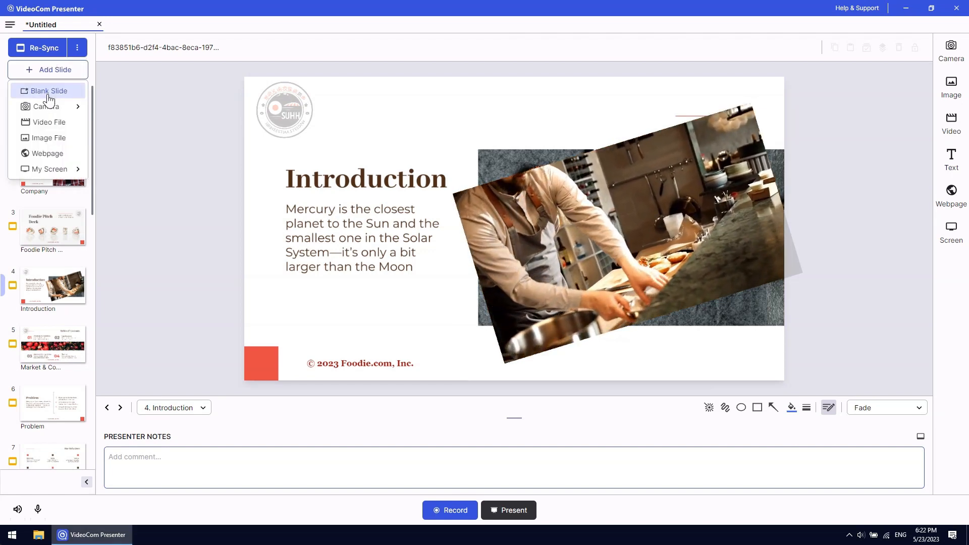
left_click(48, 93)
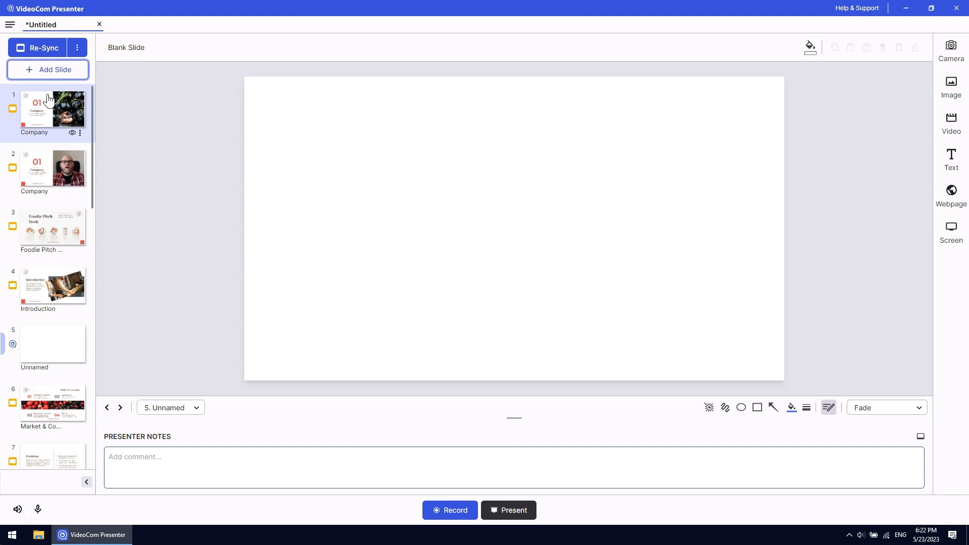
left_click(952, 197)
type("www")
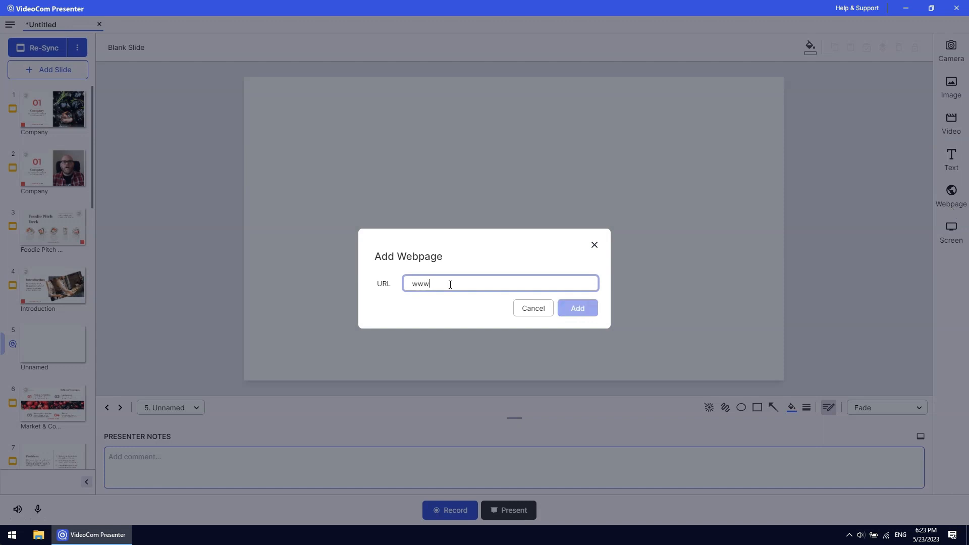
type(".foodiedotcomin")
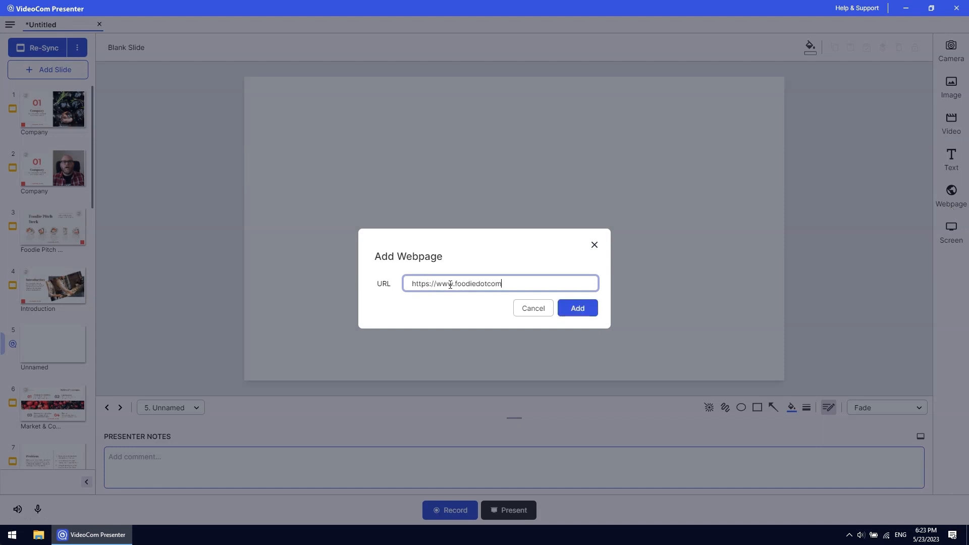
type("c.com")
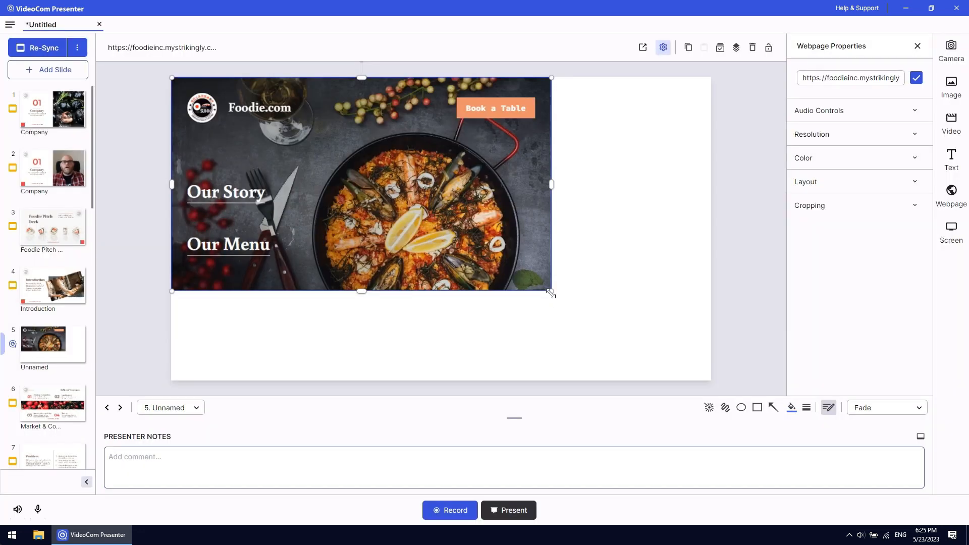
Shrink the inserted webpage and position it in the upper-left area of the slide
left_click_drag(551, 294, 406, 213)
left_click_drag(343, 182, 376, 199)
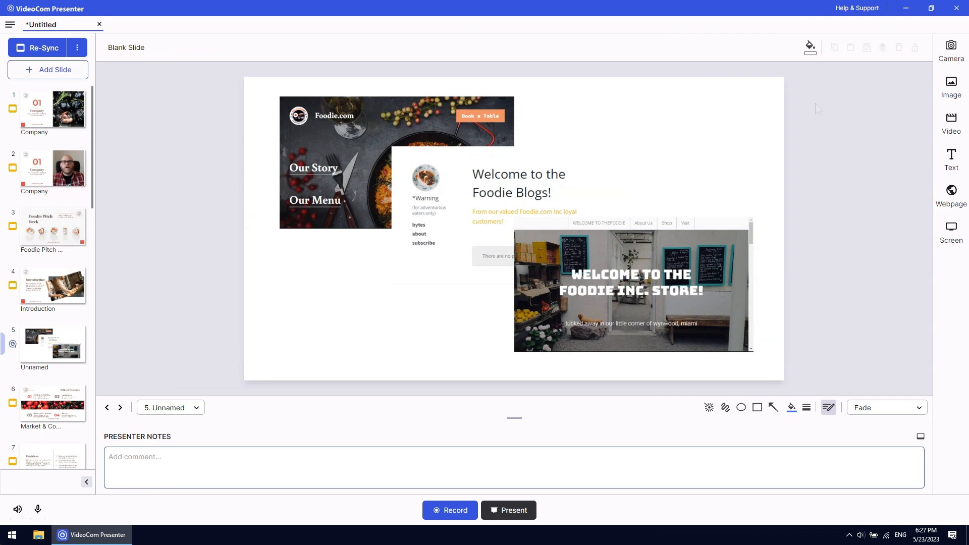
Set the background color of the webpage slide to red C44242
left_click(812, 51)
left_click(826, 74)
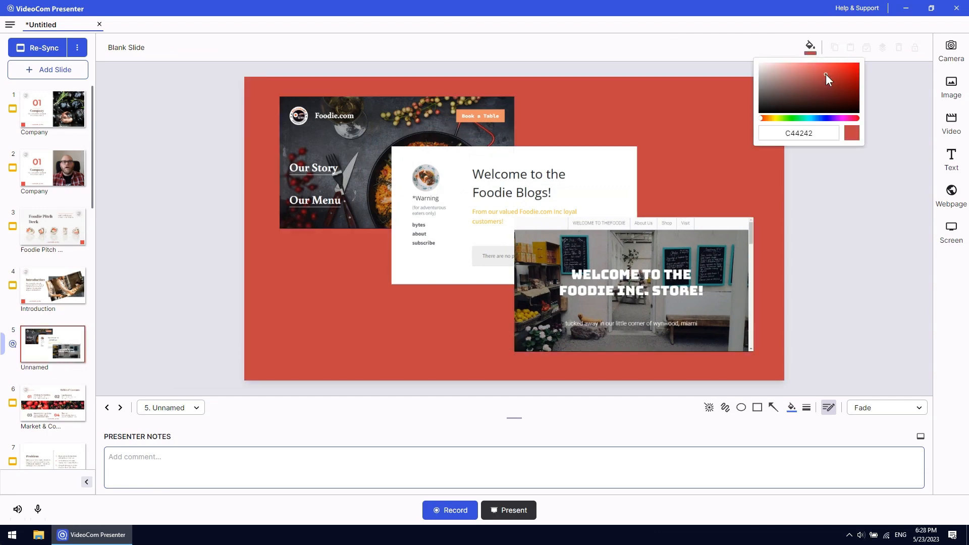
left_click(825, 164)
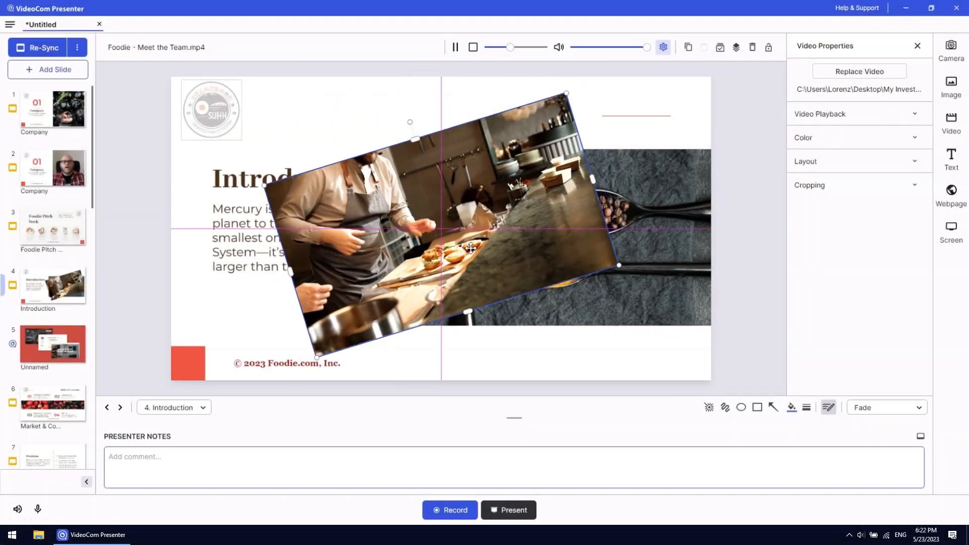
Reposition the rotated video, the copyright text and the logo on the Introduction slide
left_click_drag(471, 248, 582, 249)
left_click(336, 348)
left_click_drag(336, 341, 352, 281)
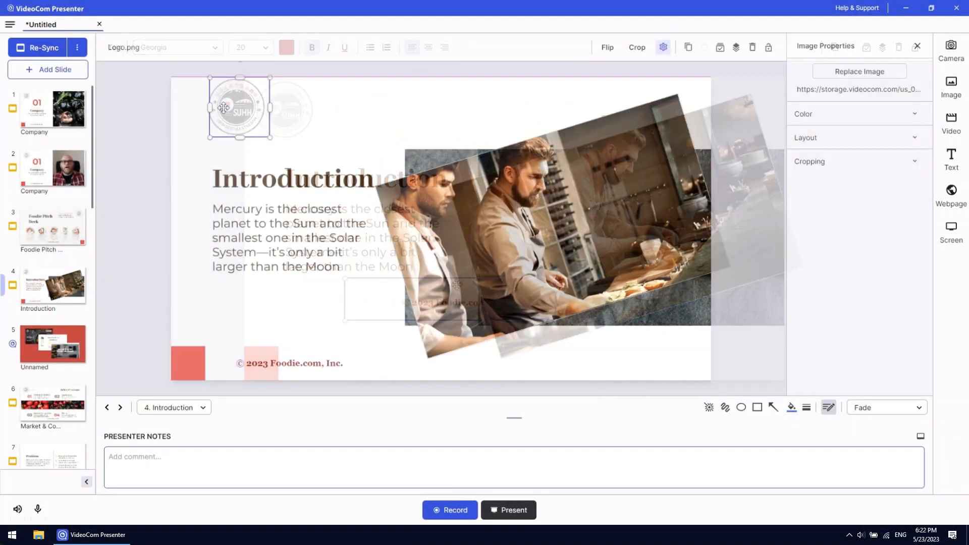
mouse_move(224, 107)
left_mouse_down()
mouse_move(244, 108)
mouse_move(241, 162)
mouse_move(295, 169)
mouse_move(363, 197)
mouse_move(242, 184)
mouse_move(216, 169)
mouse_move(212, 119)
left_mouse_up()
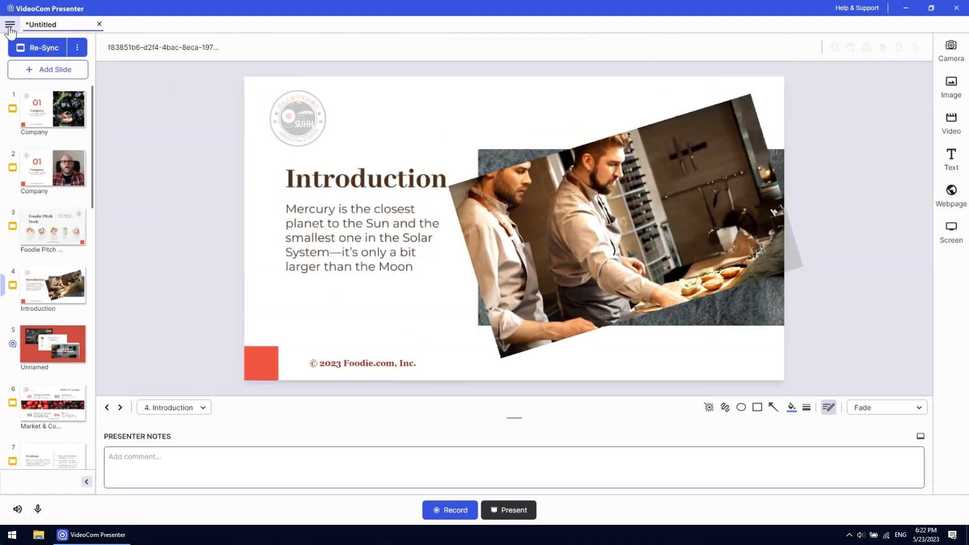
Toggle snapping when positioning elements off and back on in the general settings
left_click(10, 26)
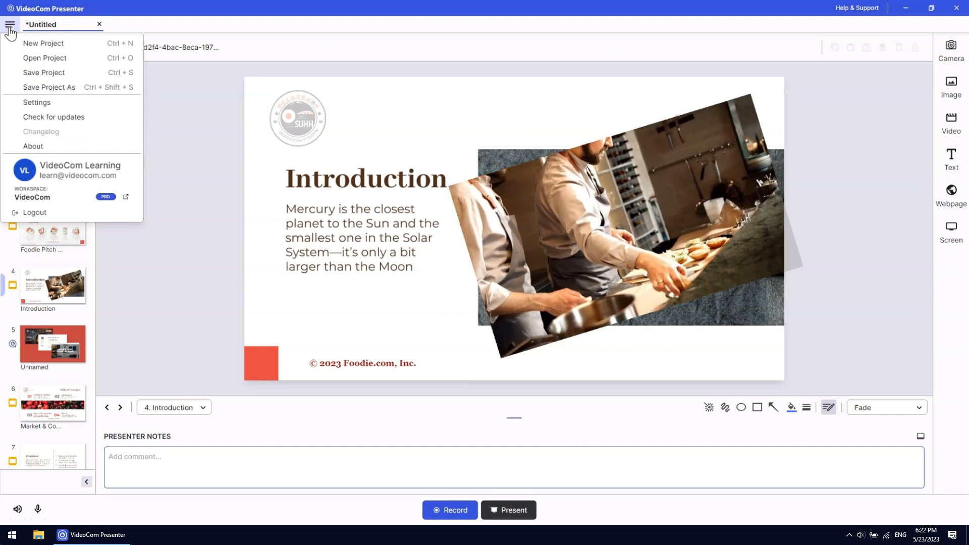
left_click(13, 103)
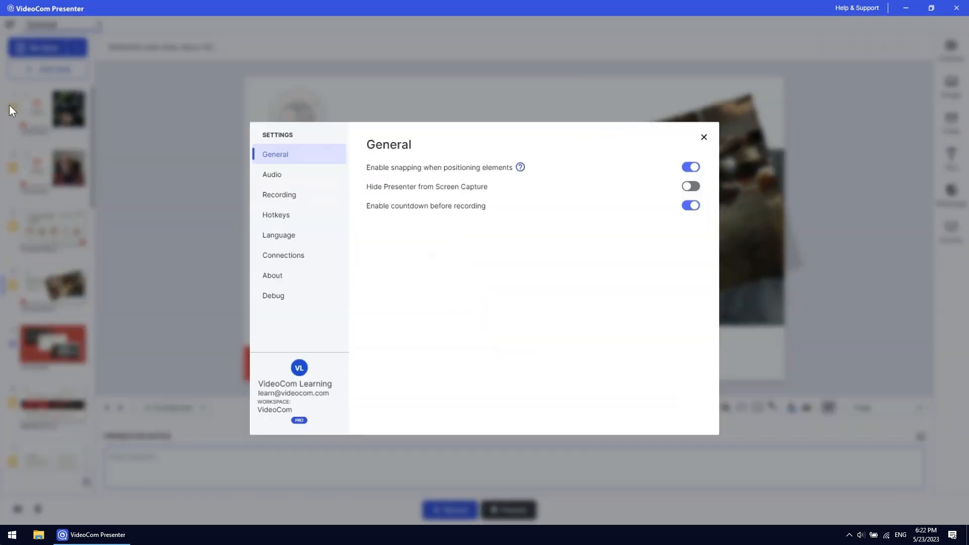
left_click(691, 167)
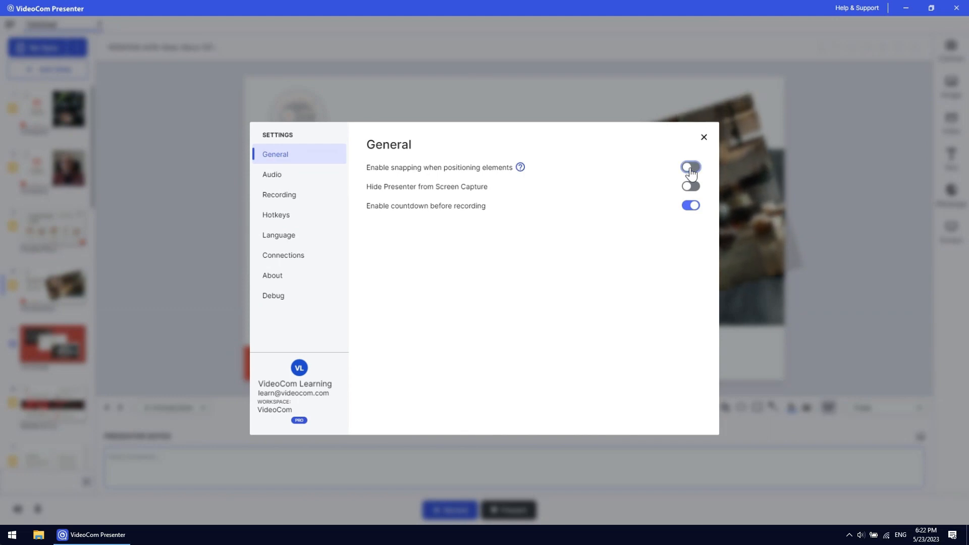
left_click(690, 169)
mouse_move(563, 339)
left_mouse_down()
mouse_move(564, 244)
mouse_move(563, 389)
mouse_move(563, 235)
mouse_move(563, 319)
mouse_move(343, 319)
mouse_move(568, 323)
left_mouse_up()
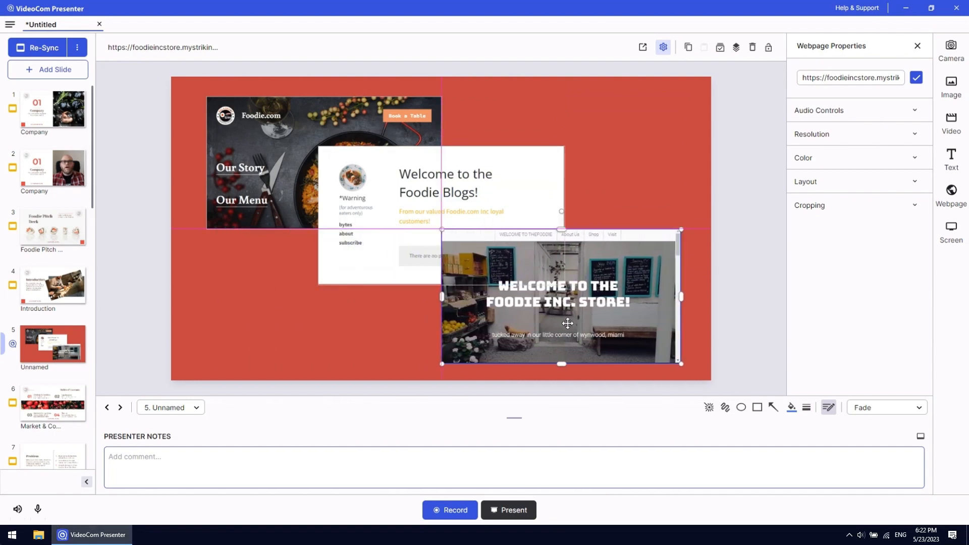
left_click(612, 197)
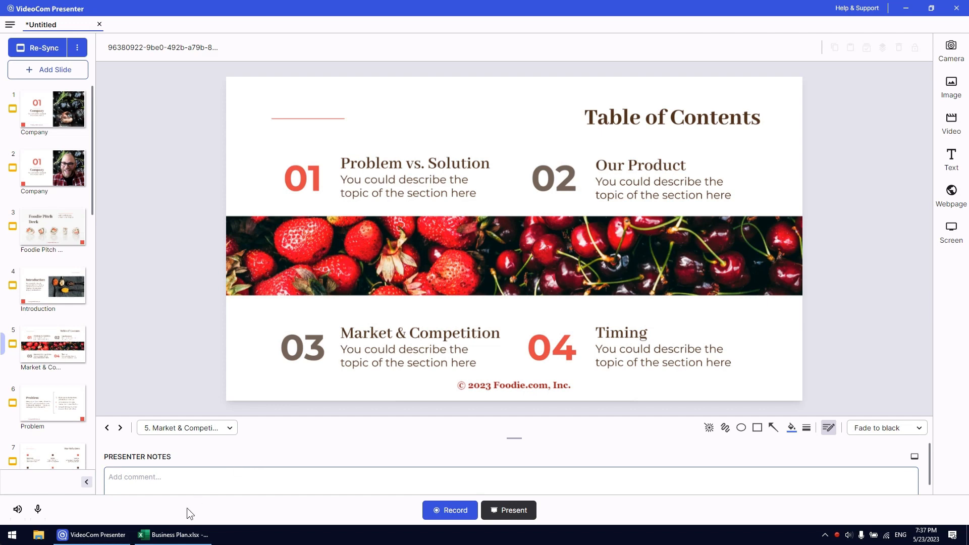
Switch to Excel to view the Market Analysis sheet of Business Plan.xlsx, and return to VideoCom Presenter
left_click(177, 535)
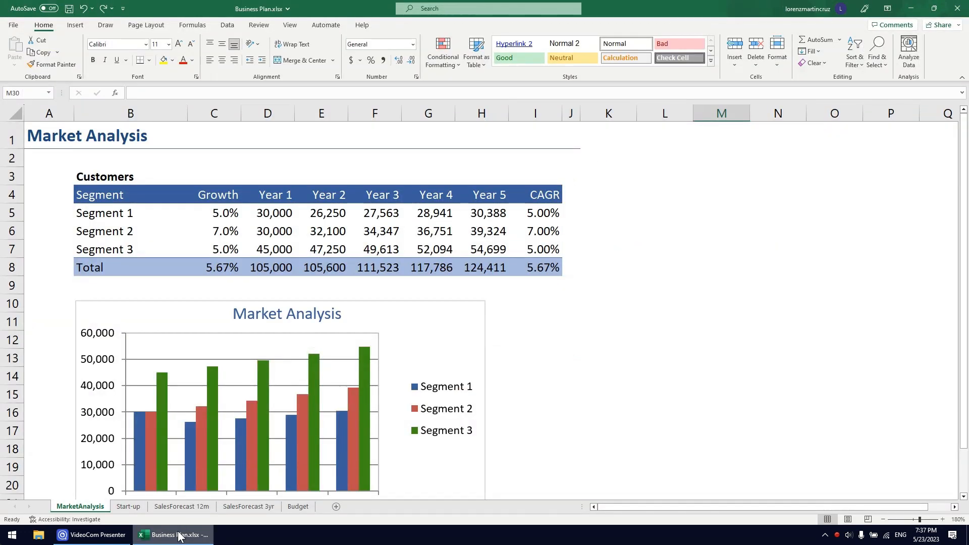
left_click(104, 535)
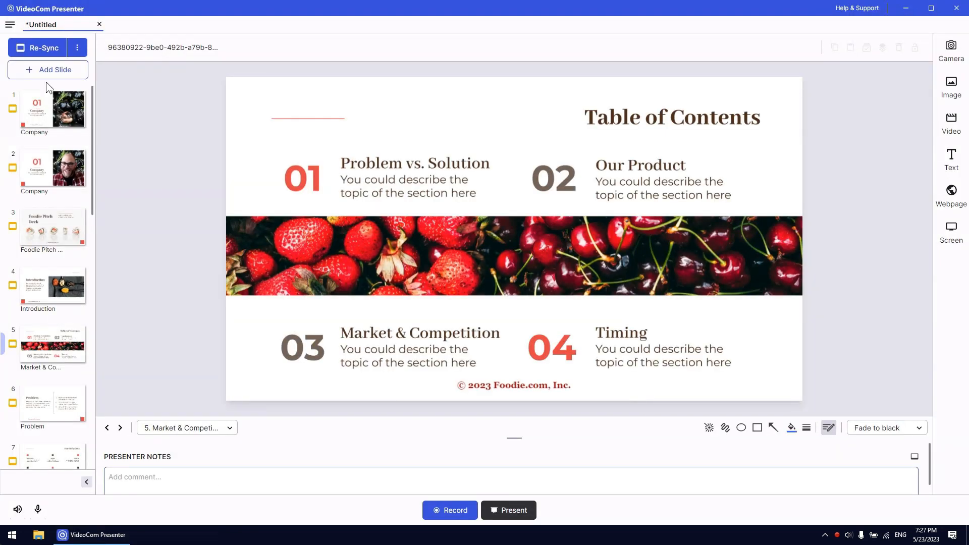
Add a blank slide after the Market & Competition slide and set its background to olive green 788A46
left_click(49, 76)
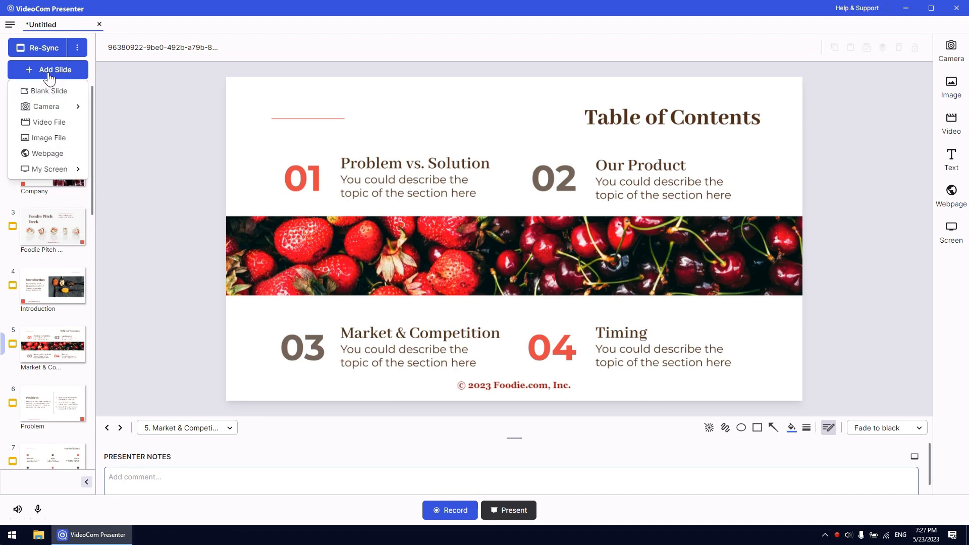
left_click(48, 93)
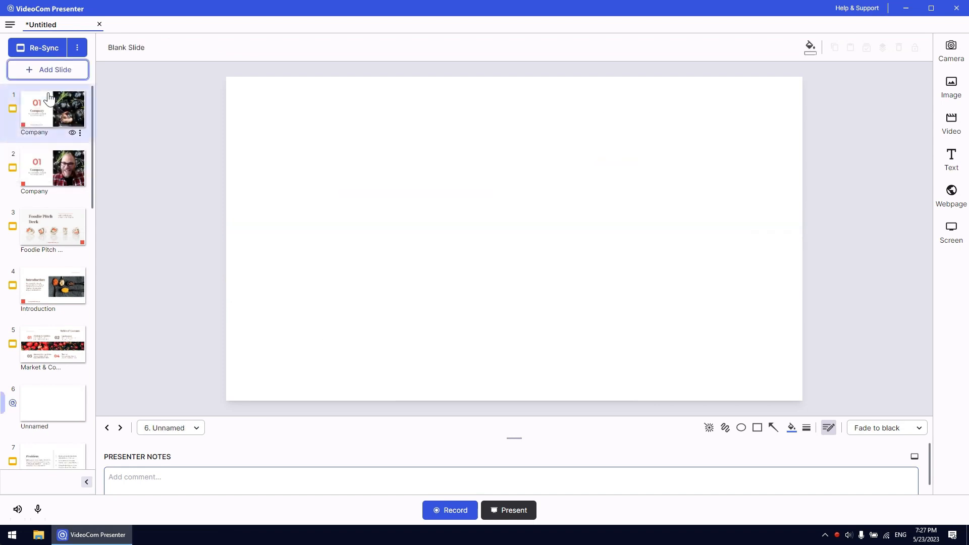
left_click(810, 47)
left_click(781, 119)
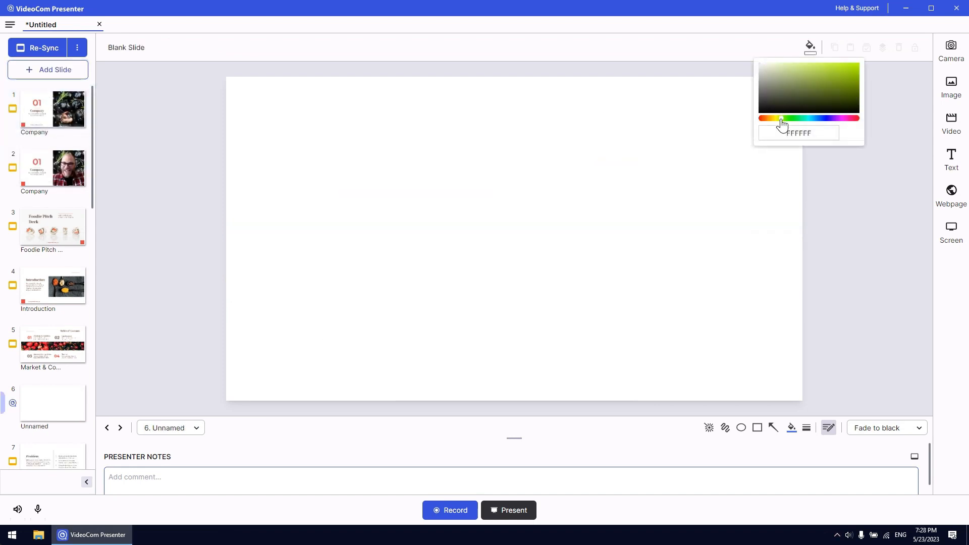
left_click(808, 86)
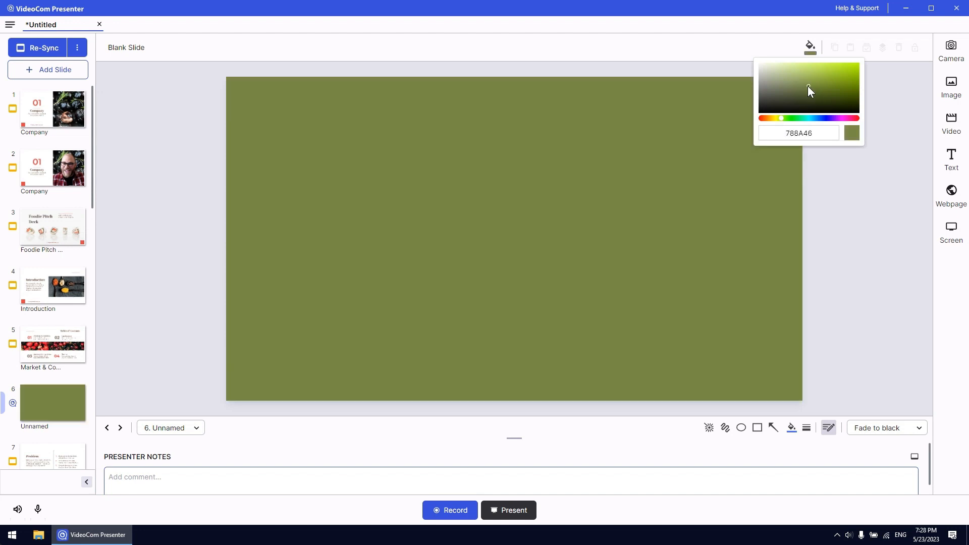
left_click(818, 177)
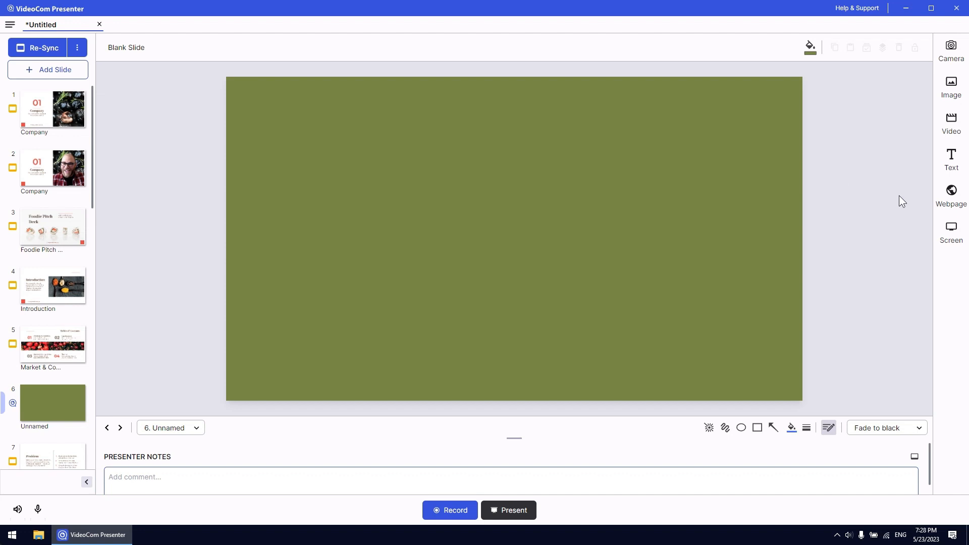
Add a window capture of Business Plan.xlsx - Excel to the olive green slide
left_click(952, 249)
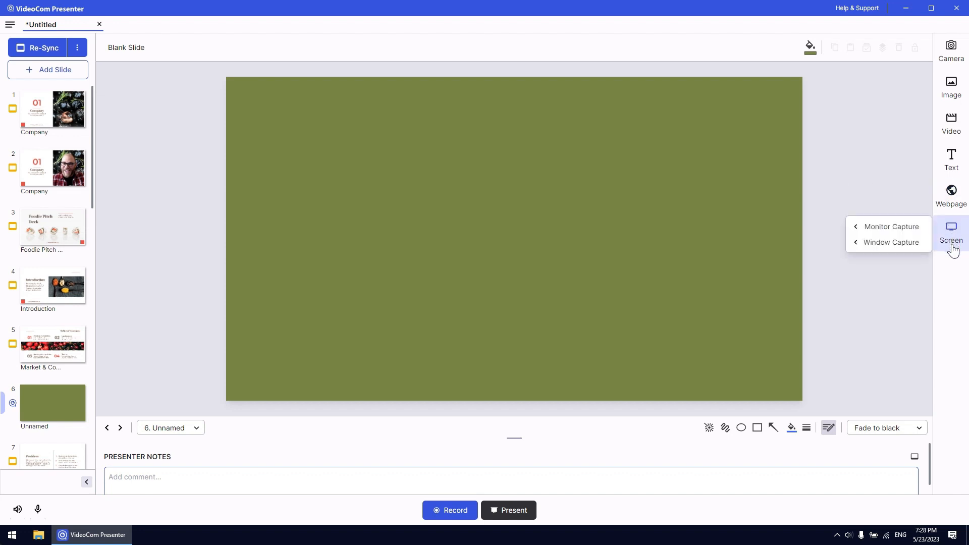
mouse_move(915, 228)
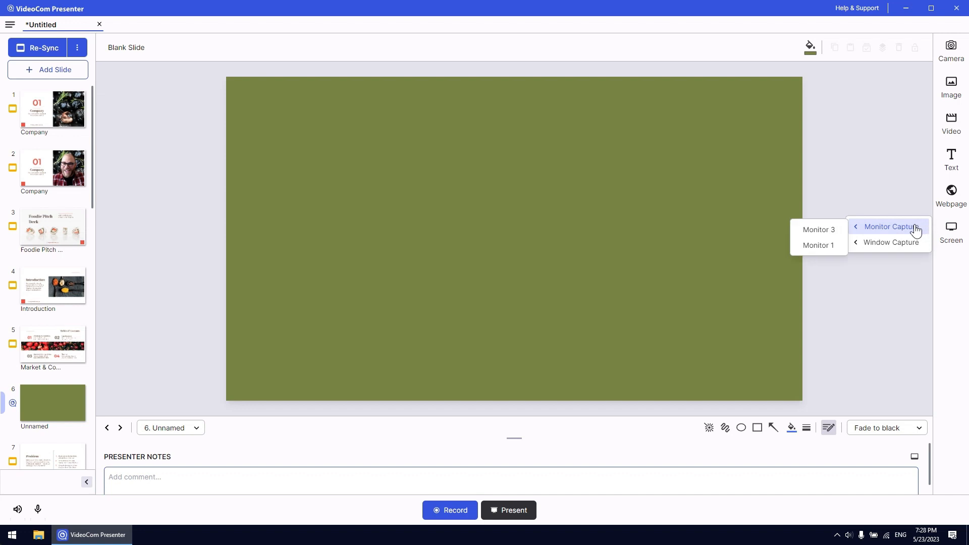
mouse_move(915, 252)
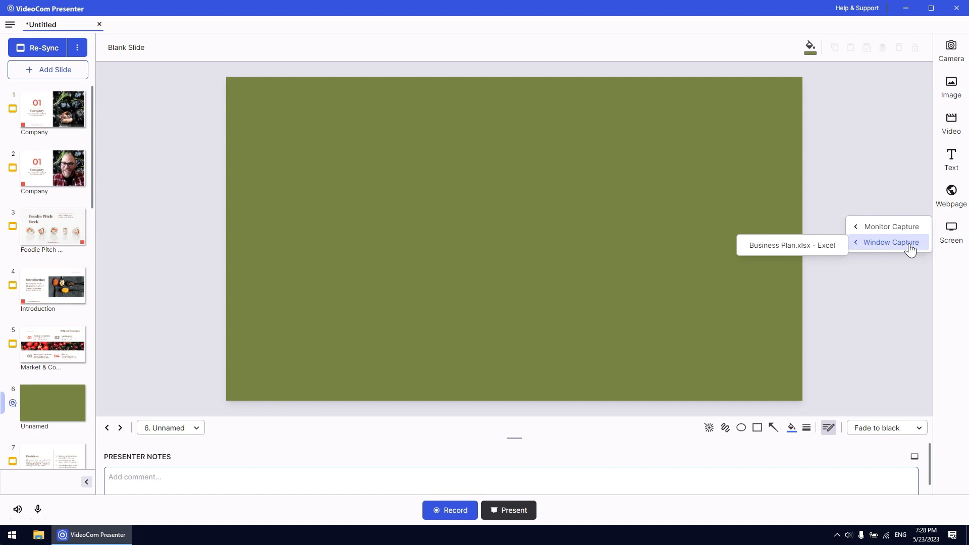
left_click(796, 252)
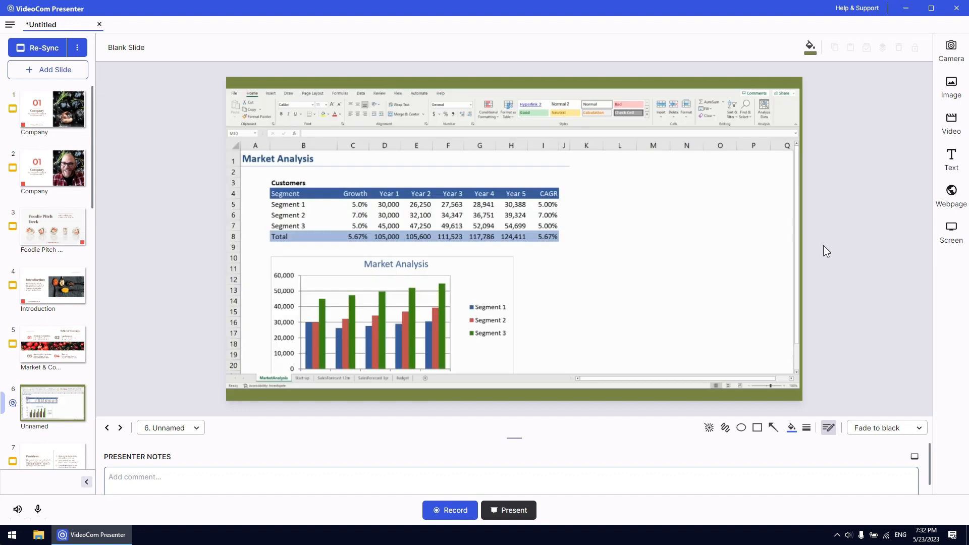
Scale down the Excel window capture and center it on the slide
left_click(768, 335)
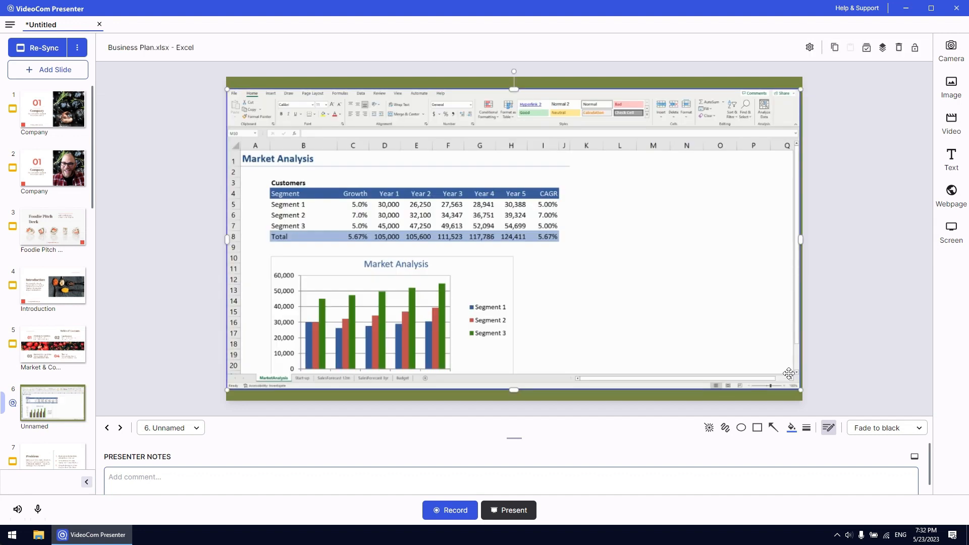
left_click_drag(799, 390, 716, 346)
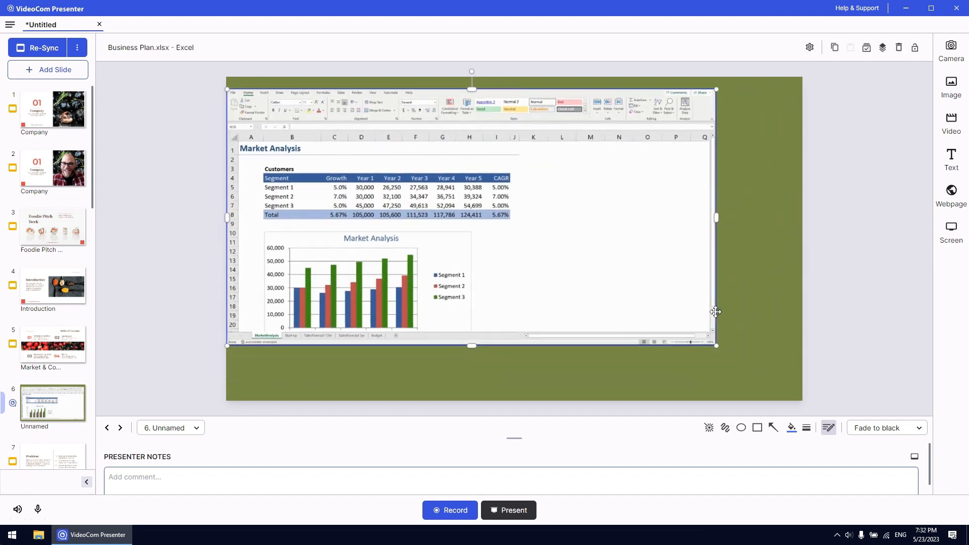
left_click_drag(505, 238, 546, 258)
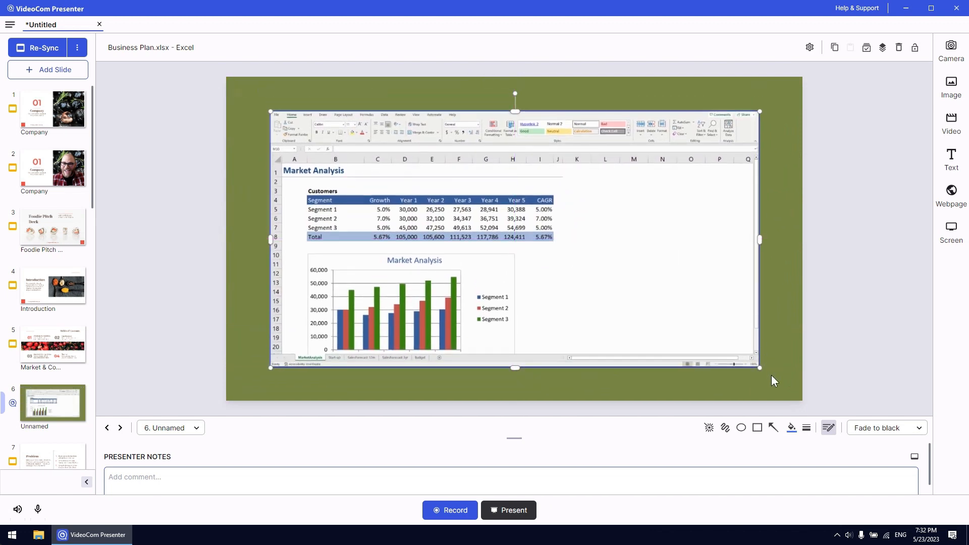
left_click(773, 376)
Set the Year 1 customers to 31000 for Segment 1 and 32000 for Segment 2 in the captured workbook
type("3")
type("1000")
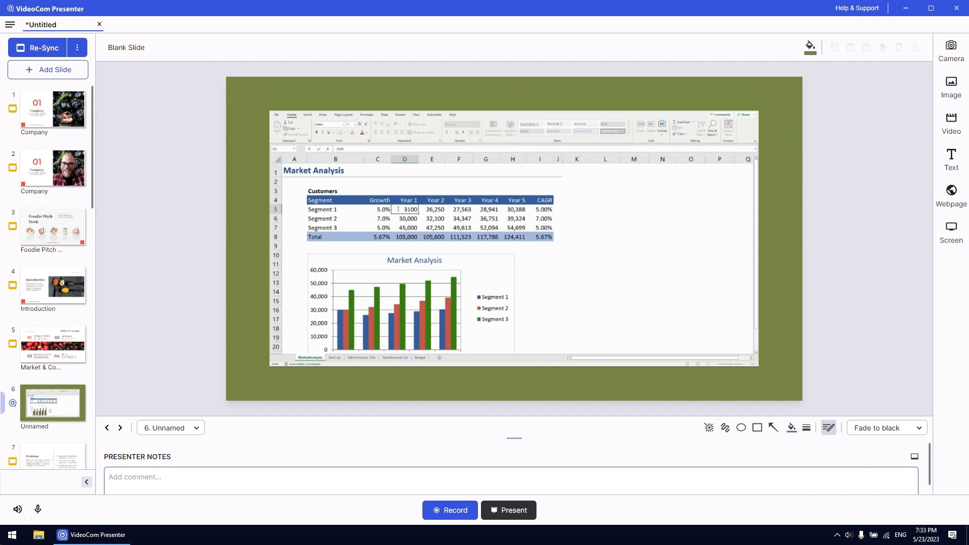
key("Return")
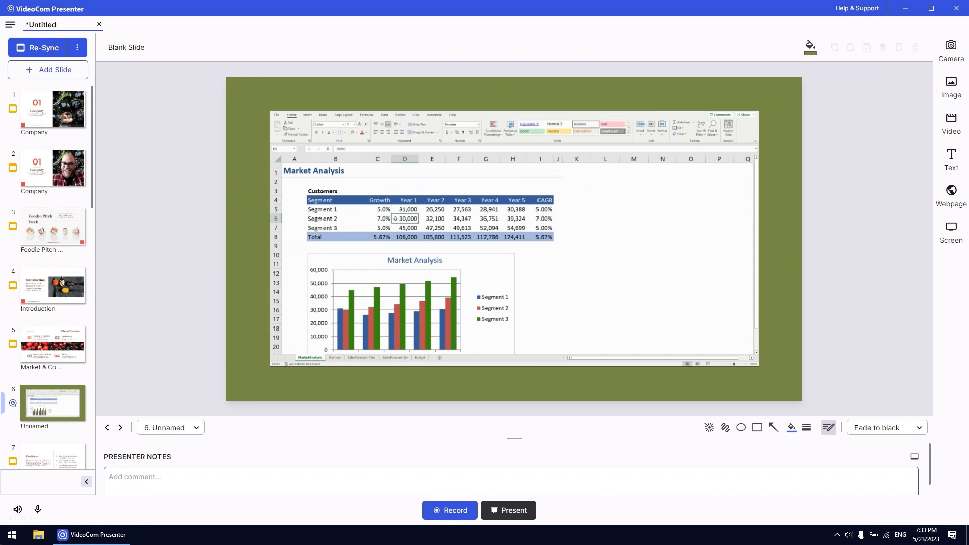
type("32000")
key("Return")
View the Start-up, SalesForecast 12m, SalesForecast 3yr and Budget sheets of the captured workbook
left_click(334, 357)
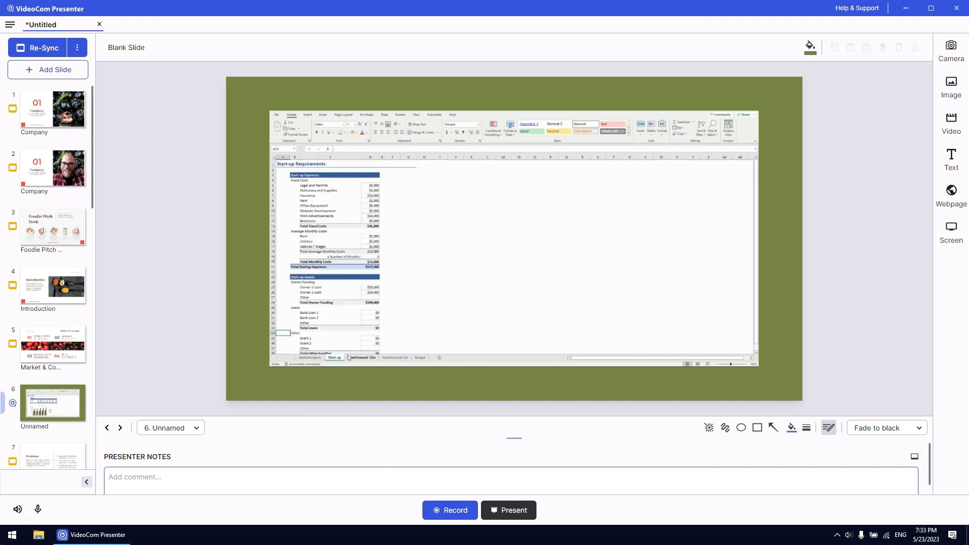
left_click(348, 358)
left_click(383, 358)
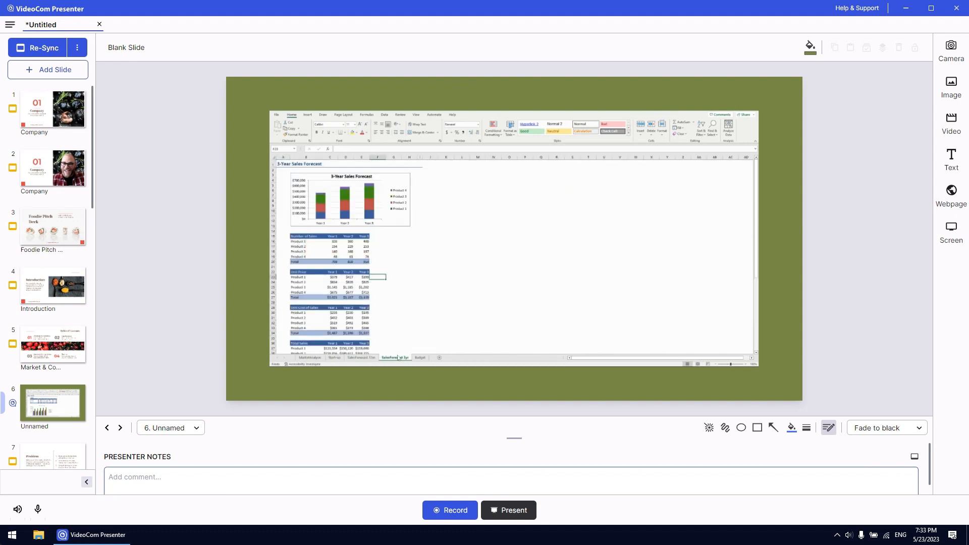
left_click(420, 358)
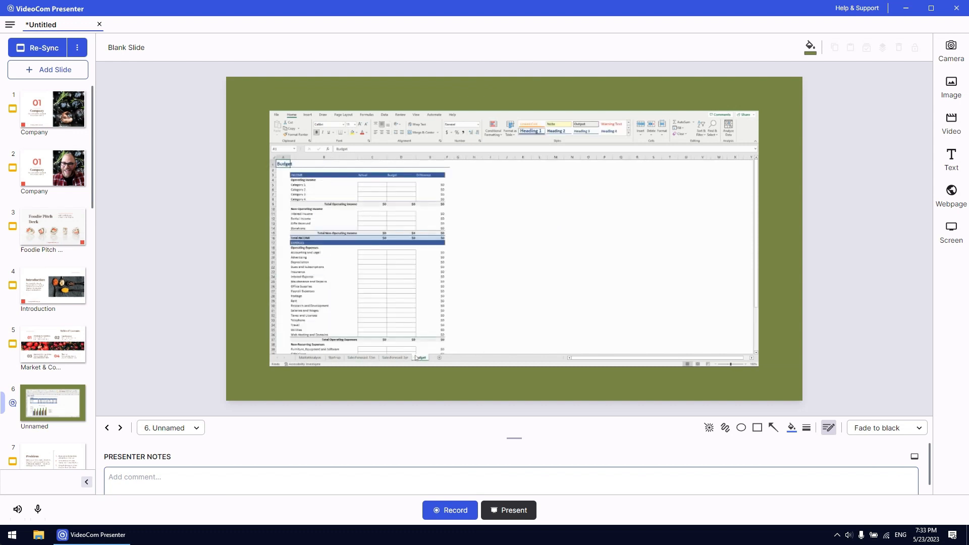
Display the MarketAnalysis sheet of the captured workbook
left_click(304, 358)
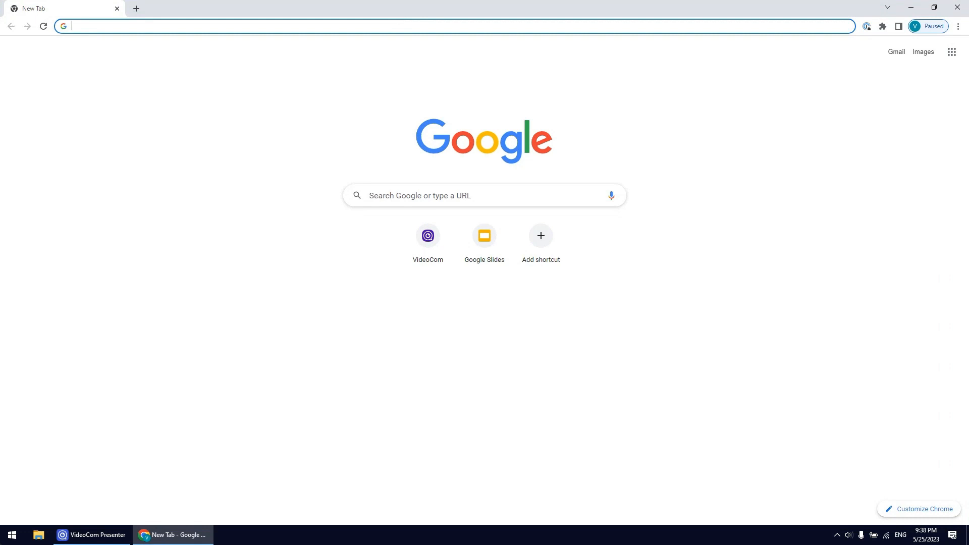
Switch to Chrome and open the PDF to JPG converter on ilovepdf.com
type("https://www.ilovepdf.com")
key("Return")
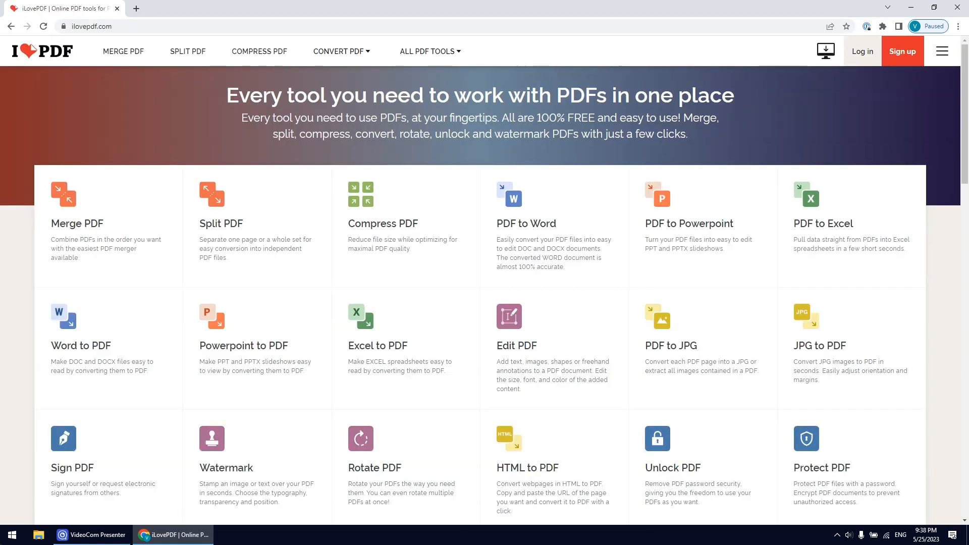
left_click(704, 387)
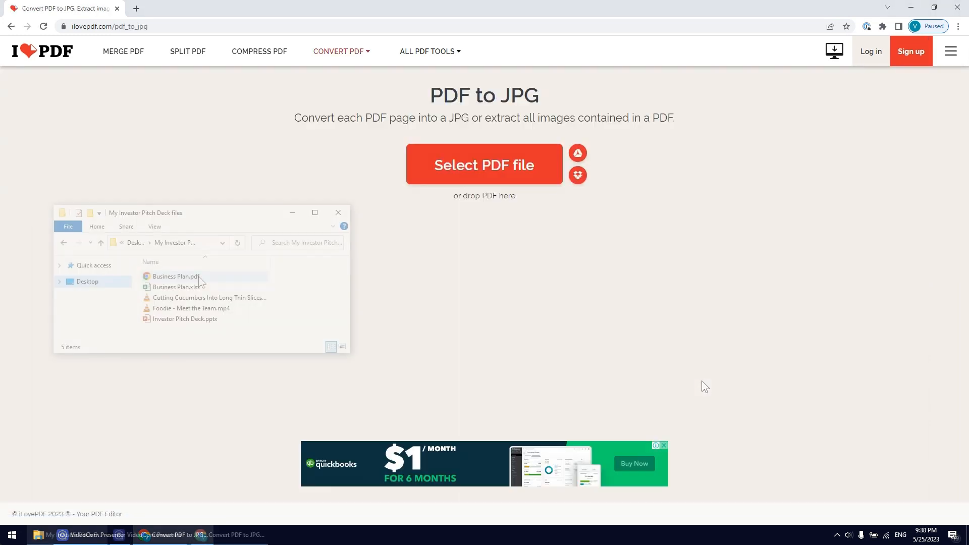
Convert Business Plan.pdf to JPG as whole pages at Normal quality and download the resulting image
left_click_drag(175, 276, 461, 234)
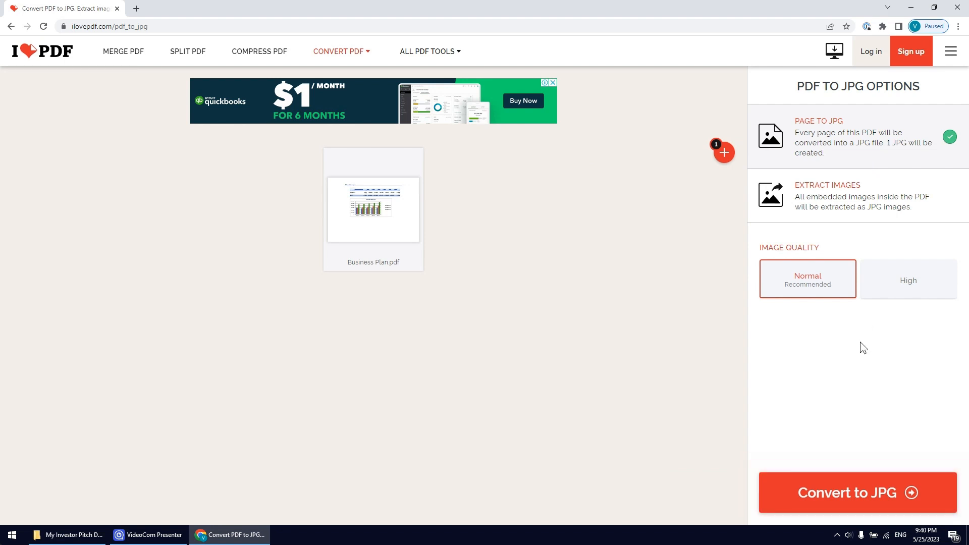
left_click(852, 509)
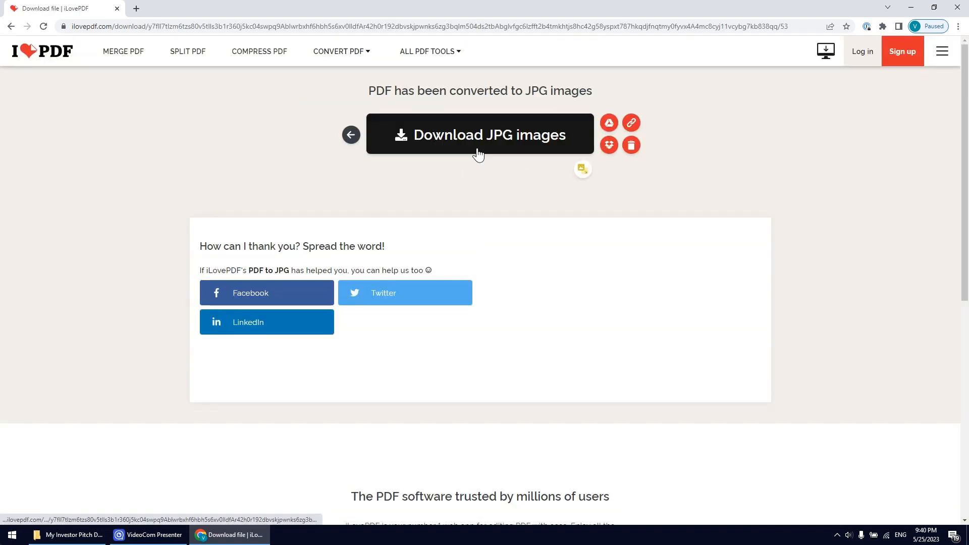
left_click(478, 154)
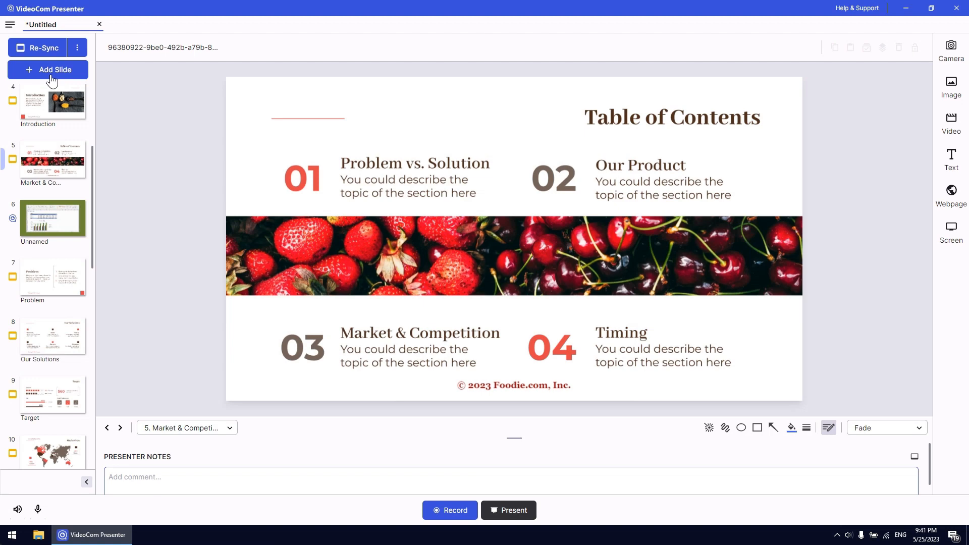
In VideoCom Presenter, add a blank slide after the Market & Competition slide and set its background color to 6D8533
left_click(52, 70)
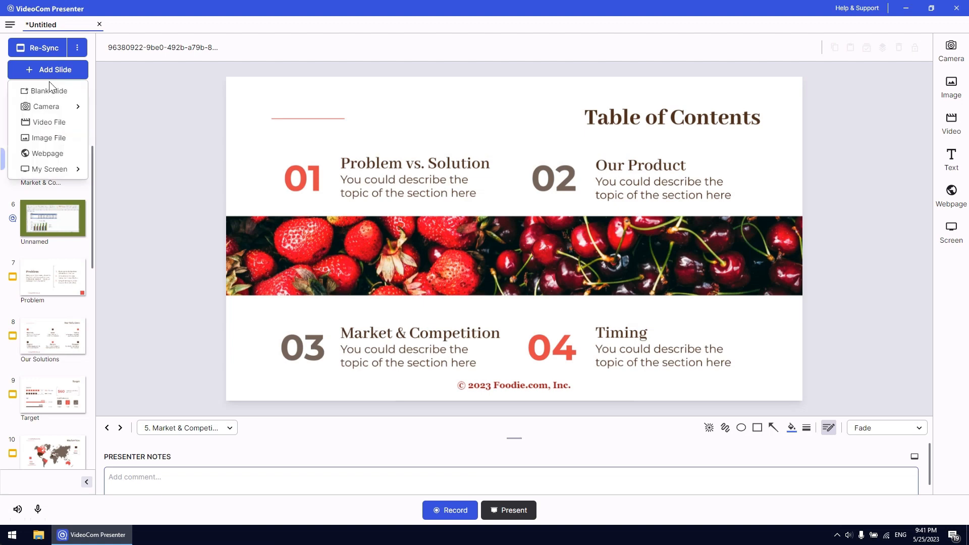
left_click(49, 92)
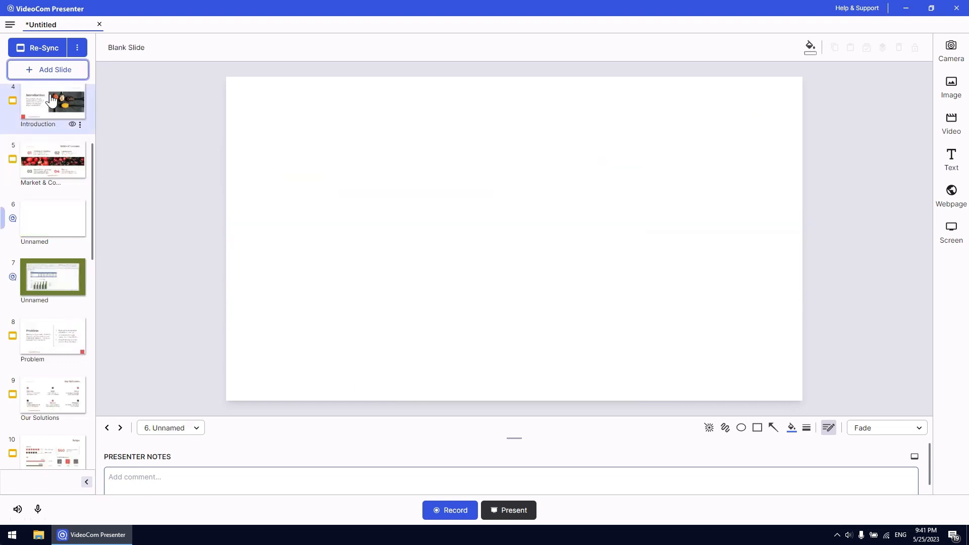
type("6D8533")
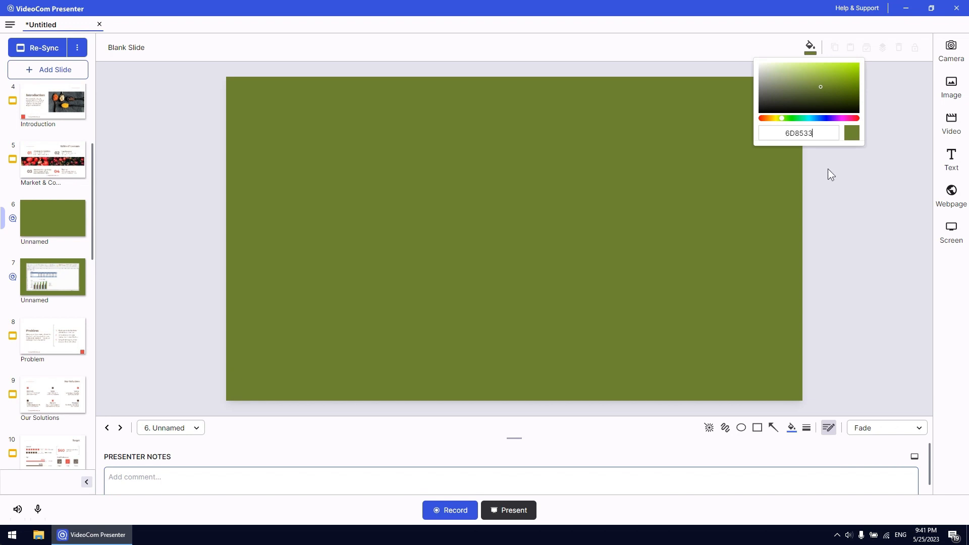
left_click(835, 178)
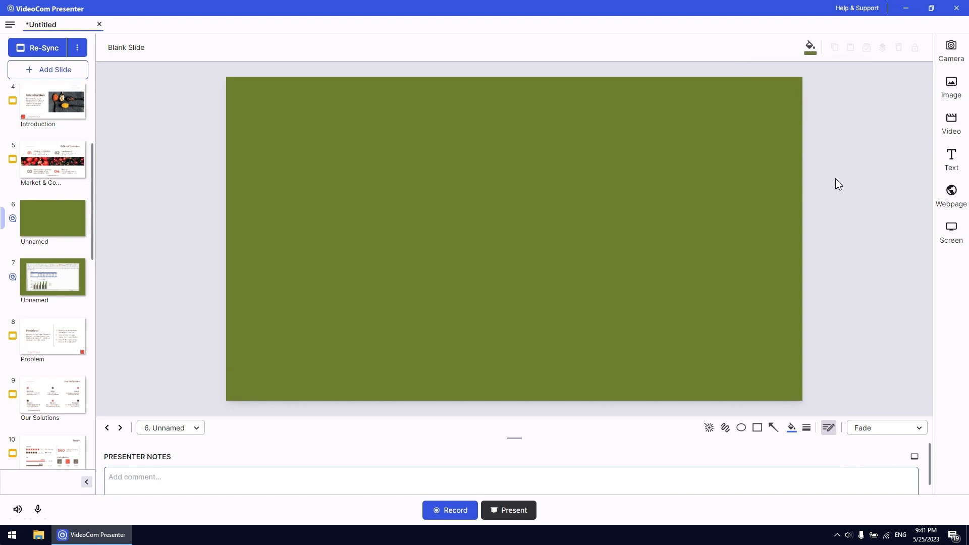
Insert Business Plan_pages-to-jpg-0001.jpg from the computer on the blank green slide and scale it down toward the slide's upper left
left_click(950, 89)
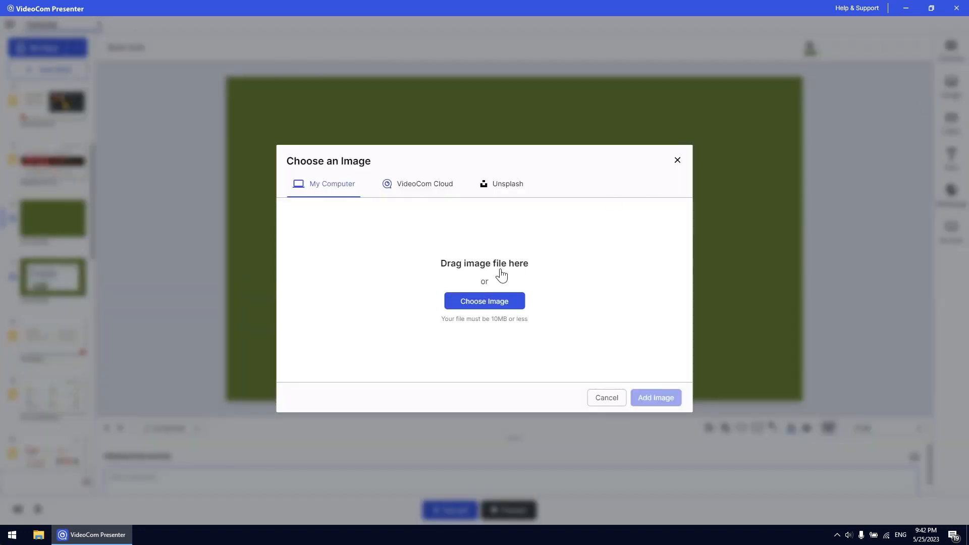
left_click(482, 301)
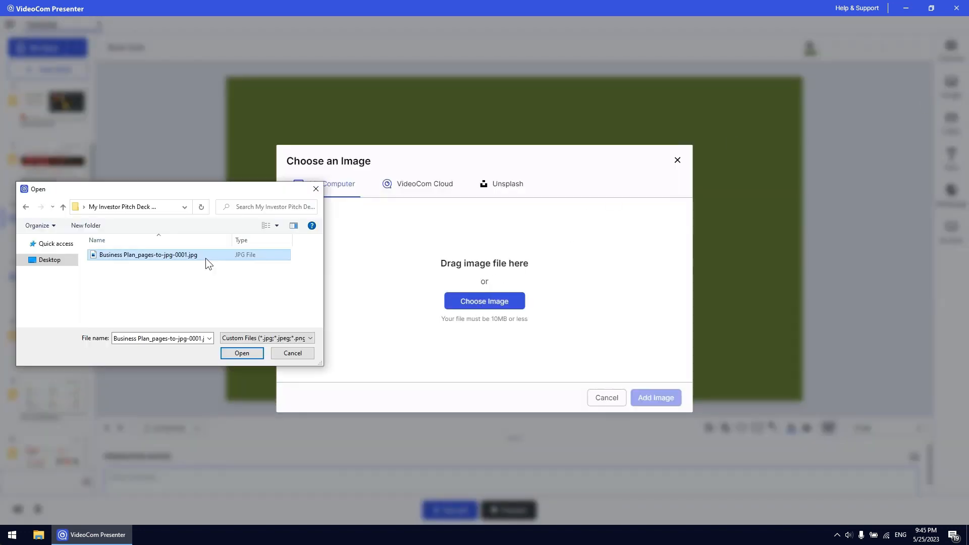
left_click(241, 353)
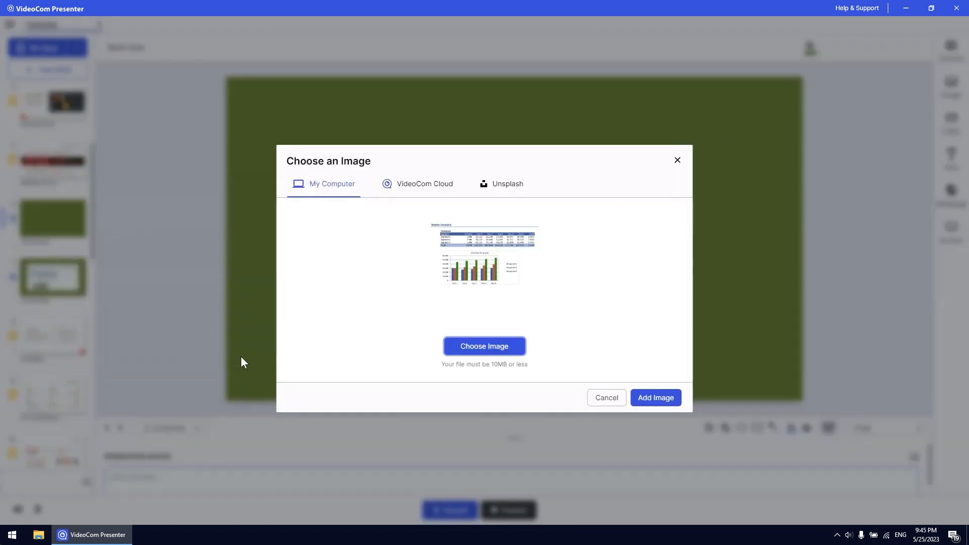
left_click(656, 398)
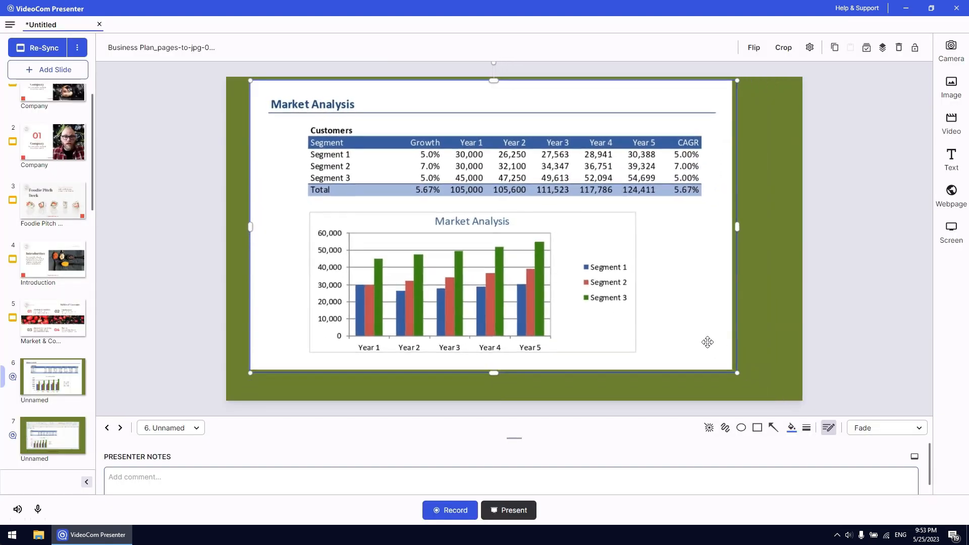
left_click_drag(737, 372, 596, 287)
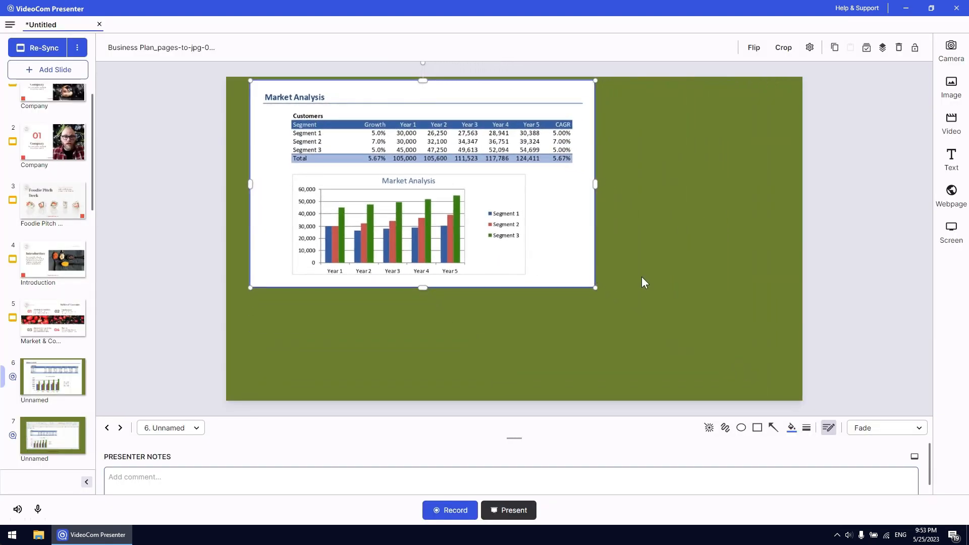
left_click(662, 277)
Add the XSplit VCam camera to slide 6, shrink and narrow it, and place it over the image's lower right corner
left_click(875, 48)
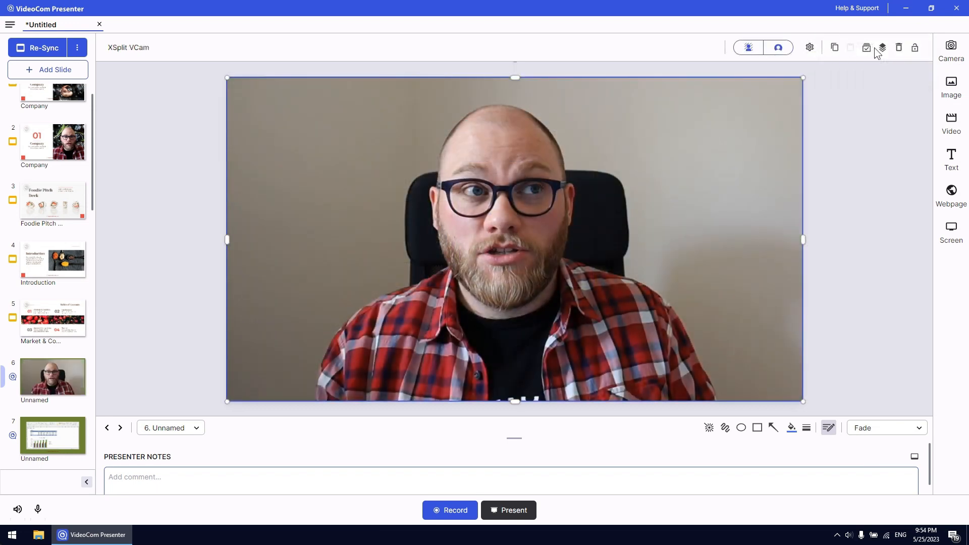
left_click_drag(803, 401, 694, 340)
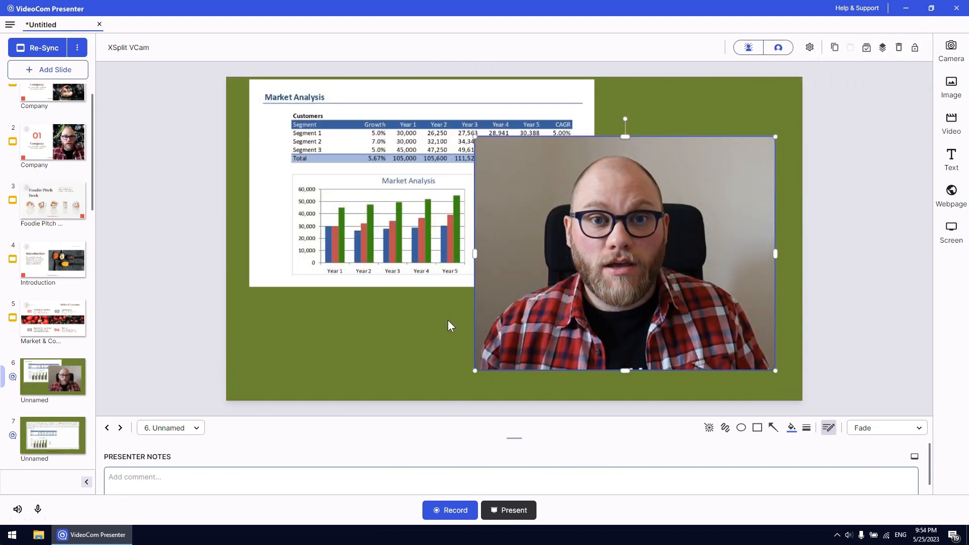
left_click(447, 320)
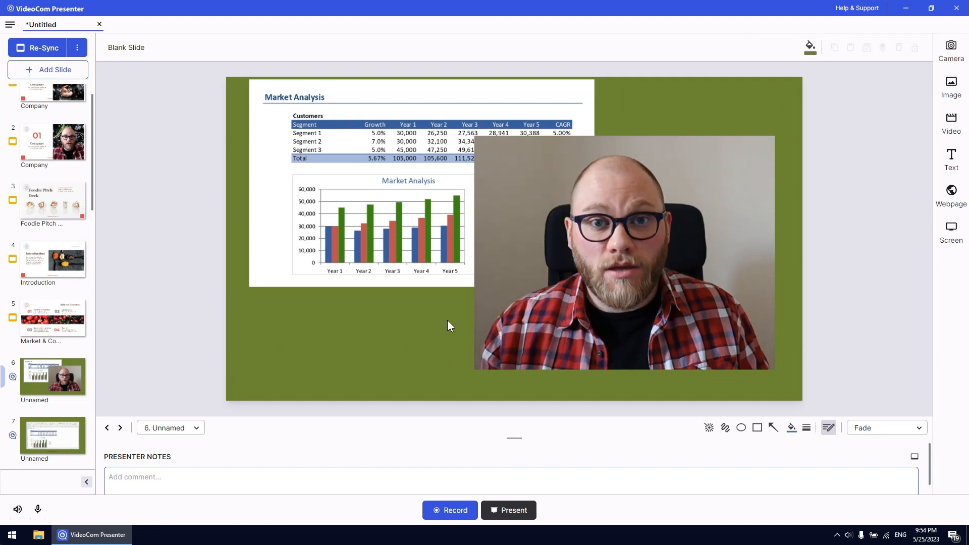
Apply the © 2023 Foodie.com, Inc. text from the Introduction slide to all slides and check it on slide 6
left_click(54, 275)
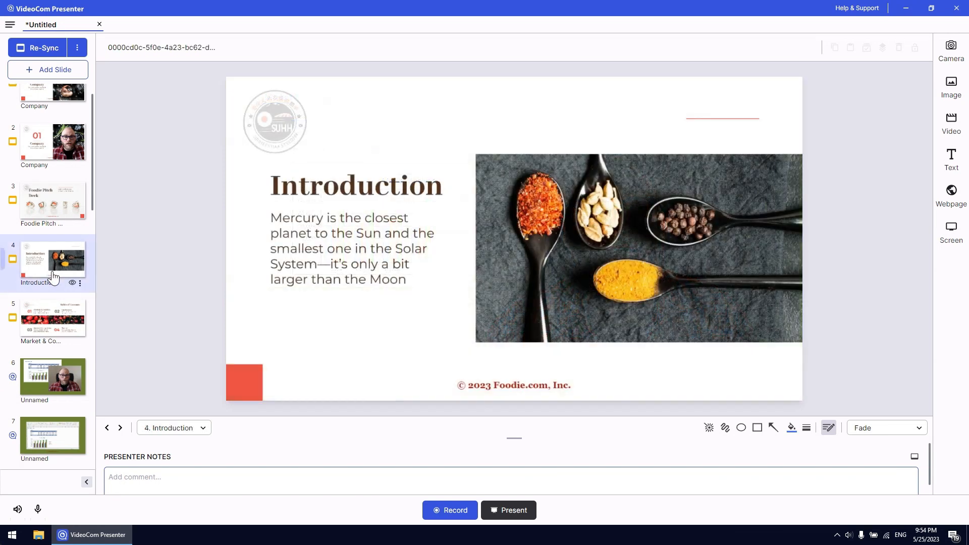
left_click(505, 379)
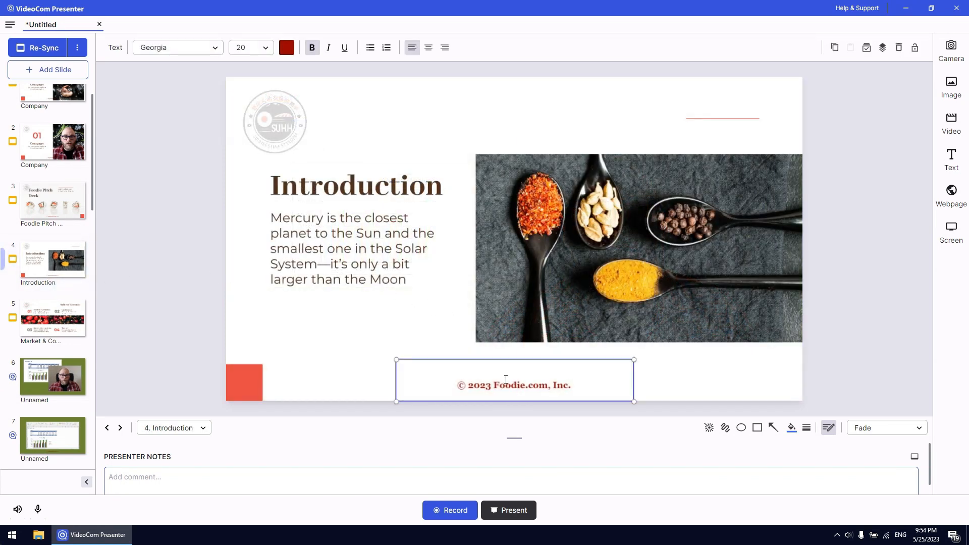
left_click(866, 49)
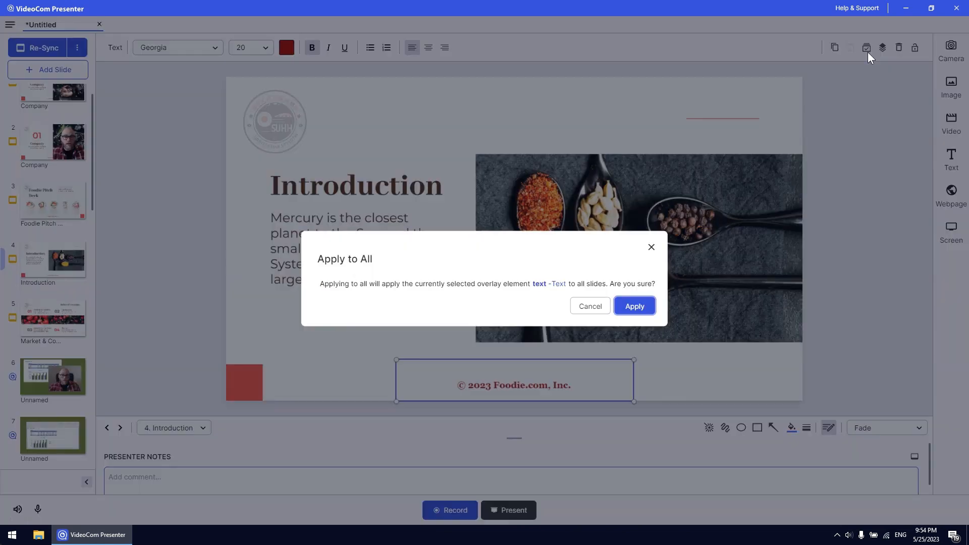
left_click(634, 313)
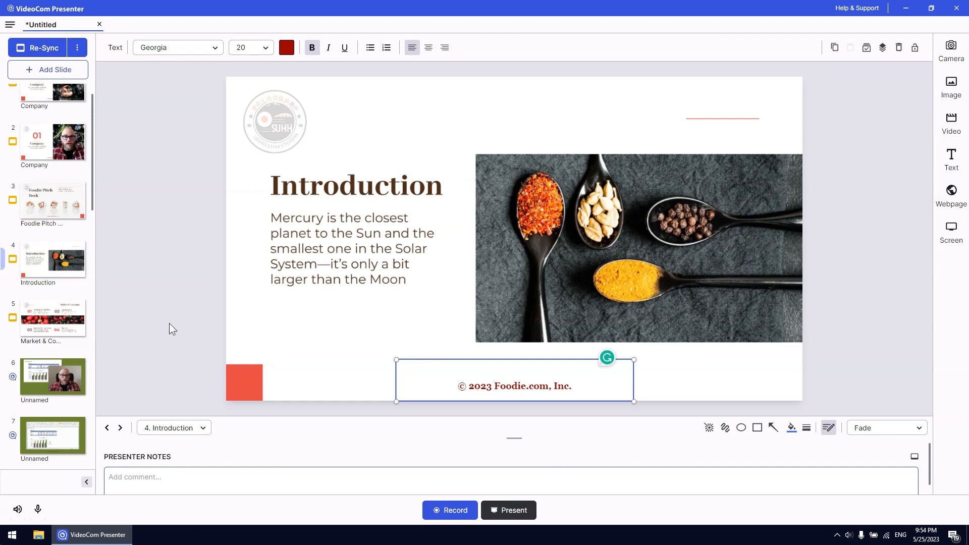
left_click(54, 392)
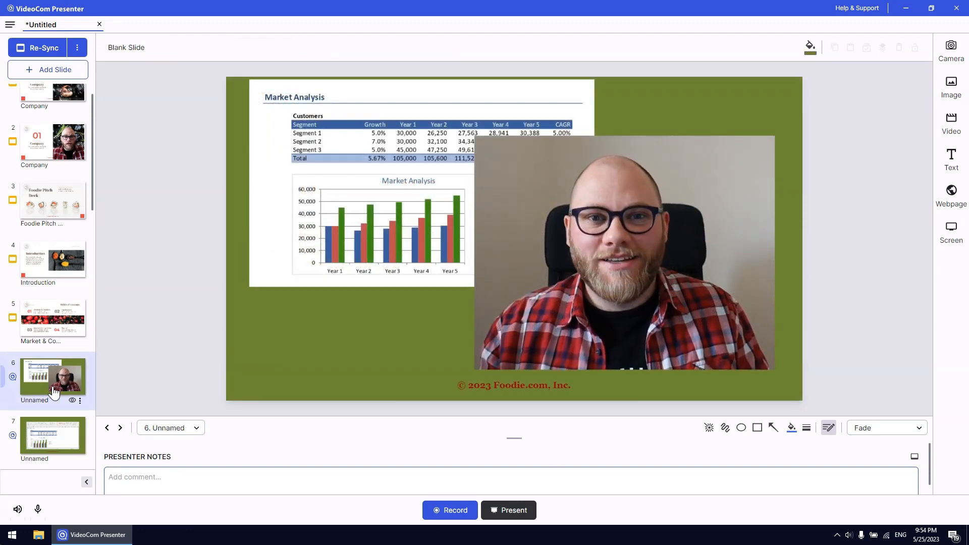
Apply the Logo.png overlay from the Introduction slide to all slides
left_click(55, 277)
left_click(267, 142)
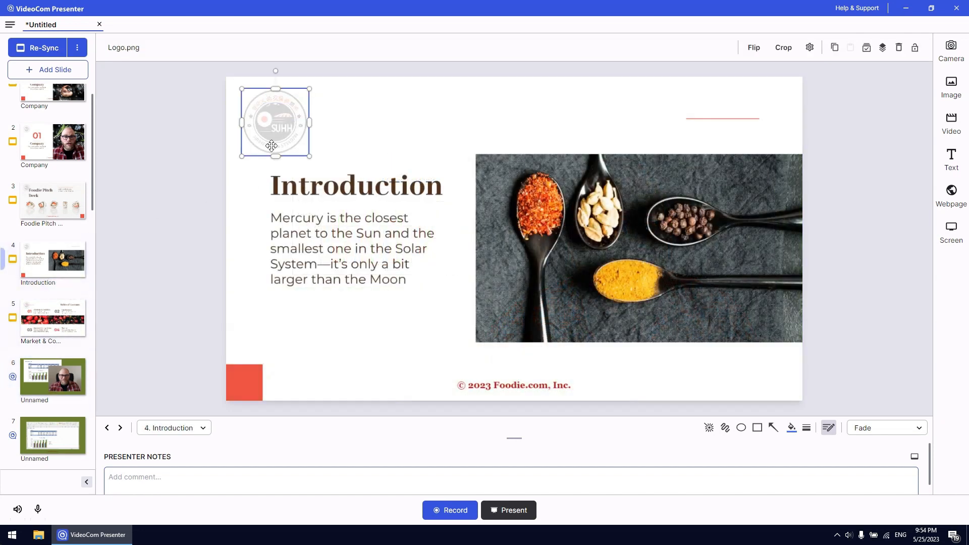
left_click(866, 47)
left_click(645, 305)
Move the logo on slide 6 to the slide's lower left corner, below the Market Analysis image
left_click(70, 376)
left_click_drag(266, 150, 301, 359)
left_click(365, 333)
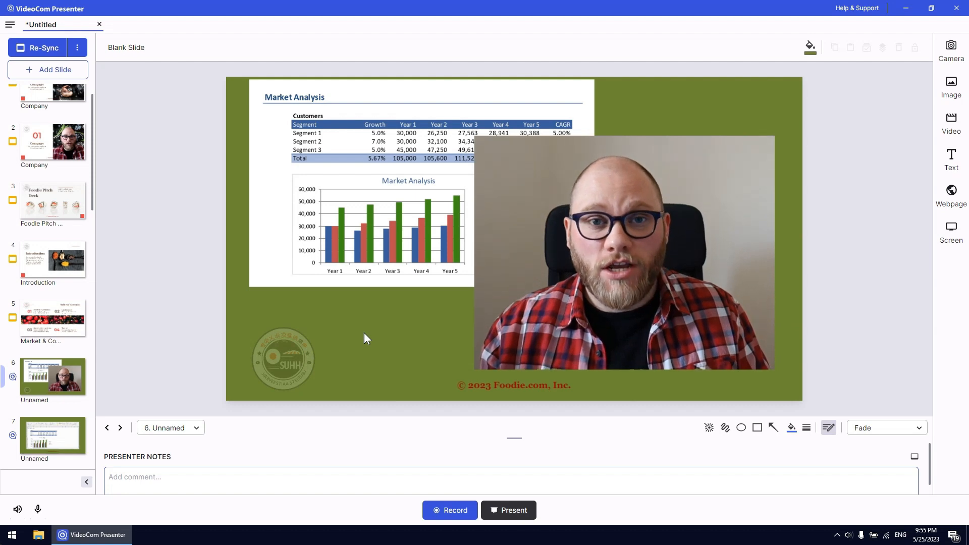
Bring the Market Analysis image on slide 6 to the front, and send it to the back again
left_click(405, 253)
right_click(406, 254)
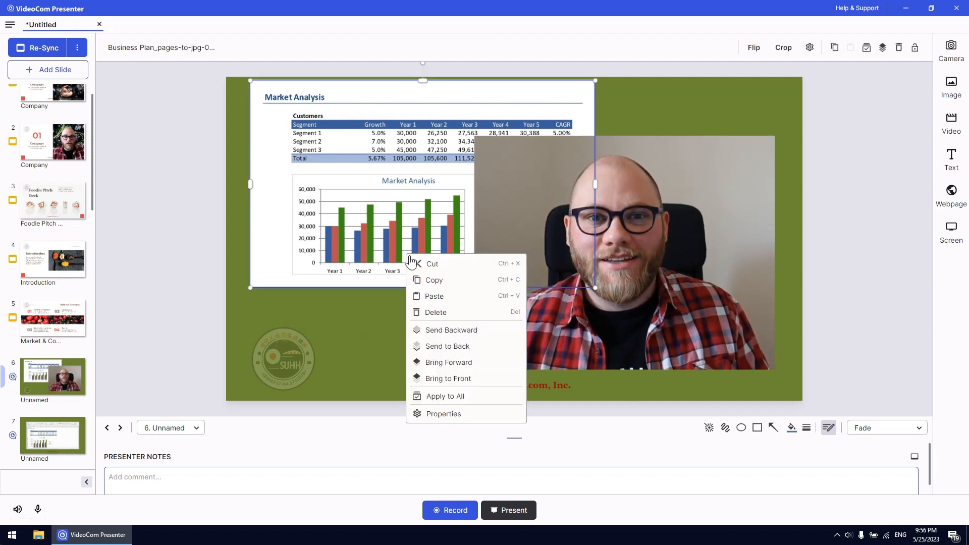
left_click(492, 378)
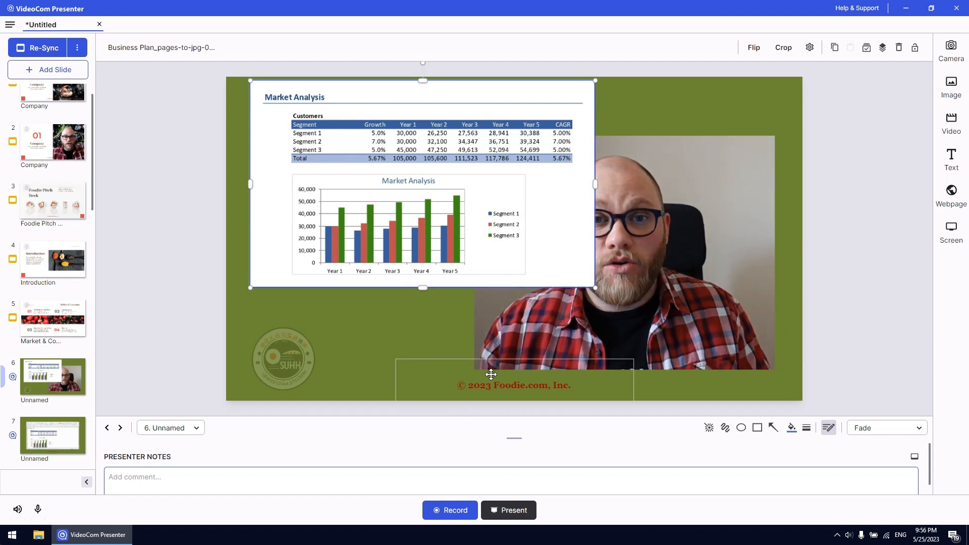
right_click(422, 268)
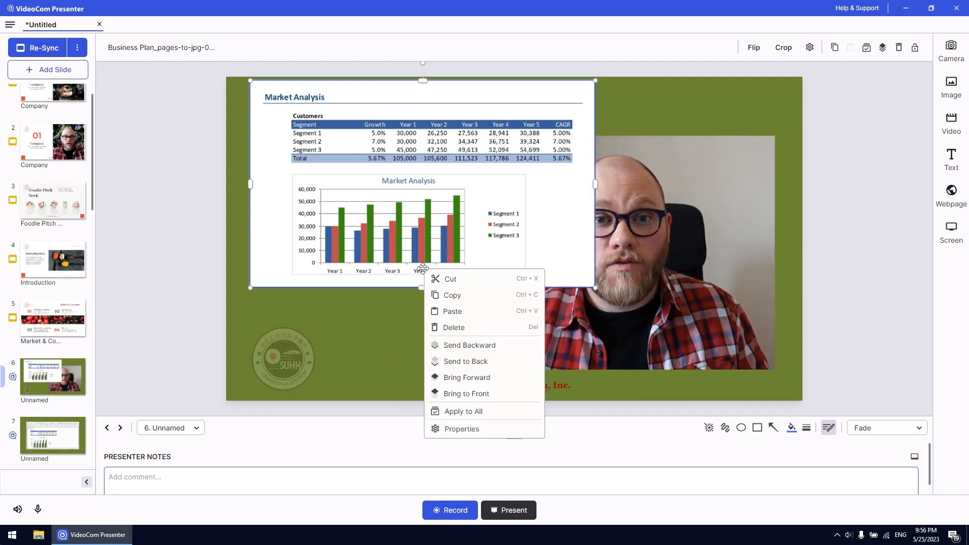
left_click(498, 361)
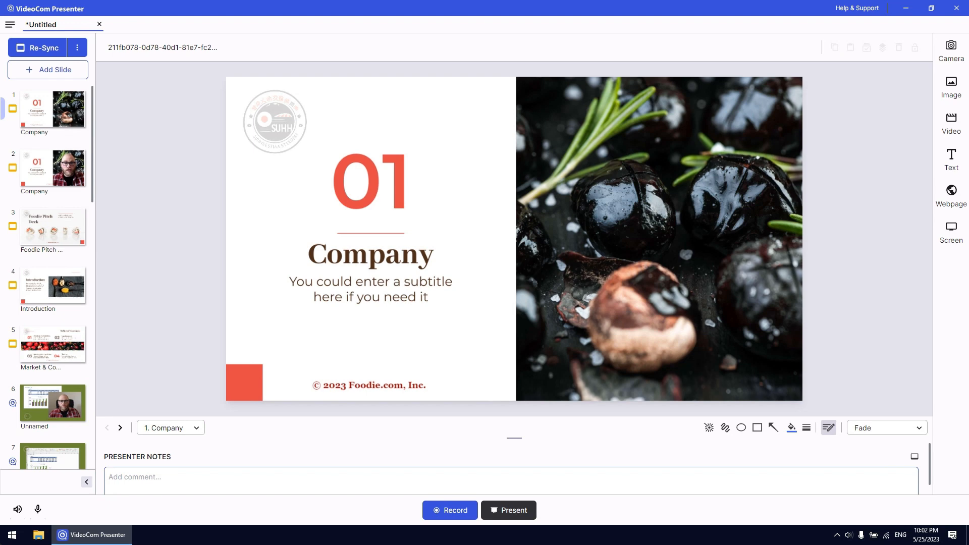
Add the c922 Pro Stream Webcam camera to slide 7 with the Excel window capture
left_click_drag(94, 195, 94, 269)
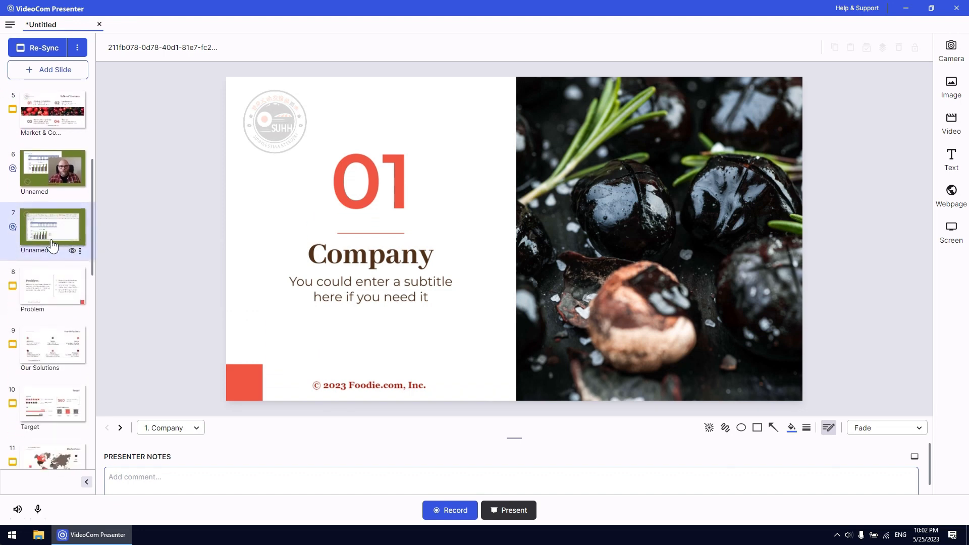
left_click(53, 246)
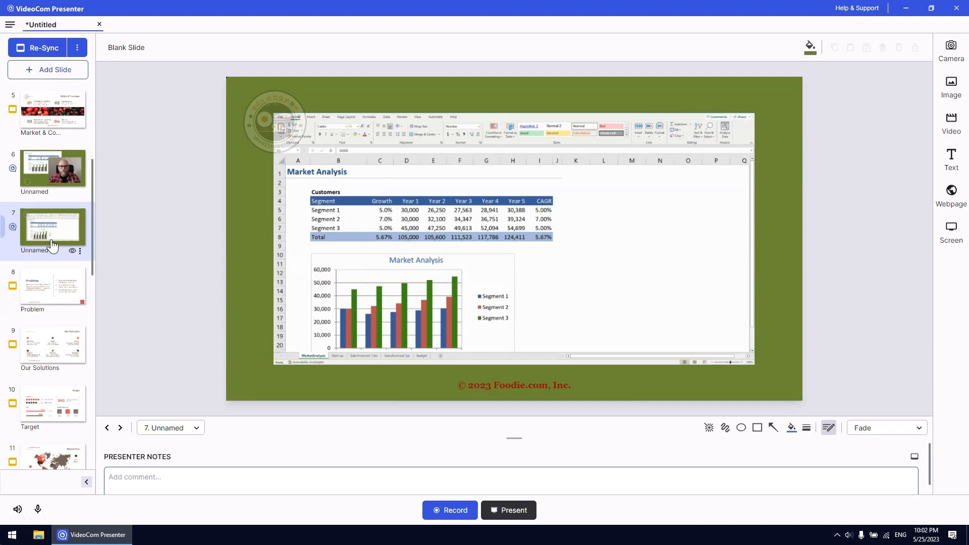
left_click(951, 50)
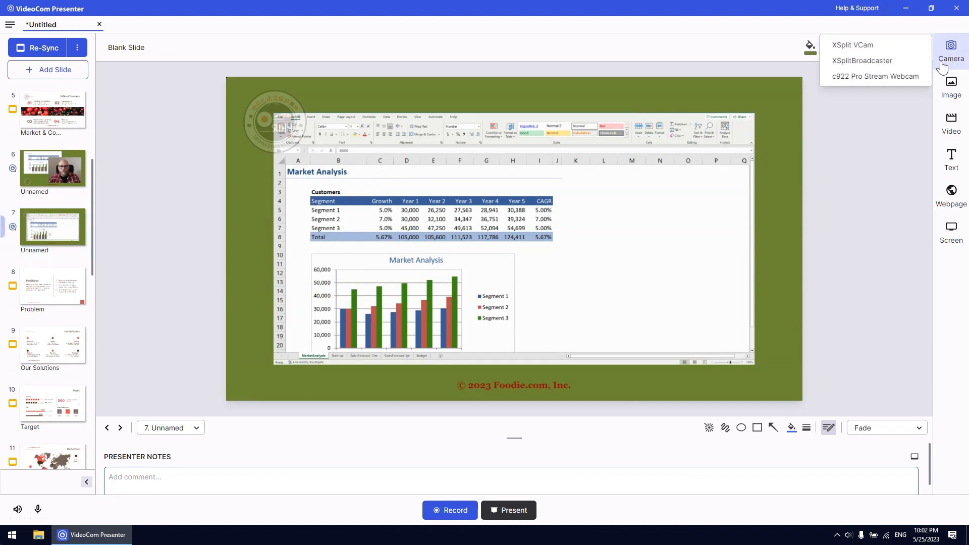
left_click(884, 81)
Set the slide 7 camera's background removal to Partial Remove and crop its background from the left edge to about the middle
left_click(809, 49)
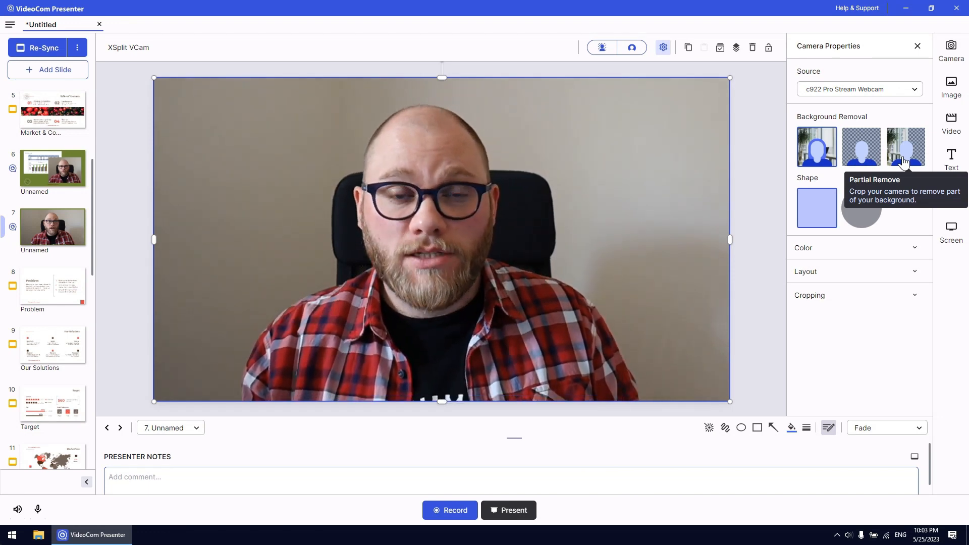
left_click(904, 162)
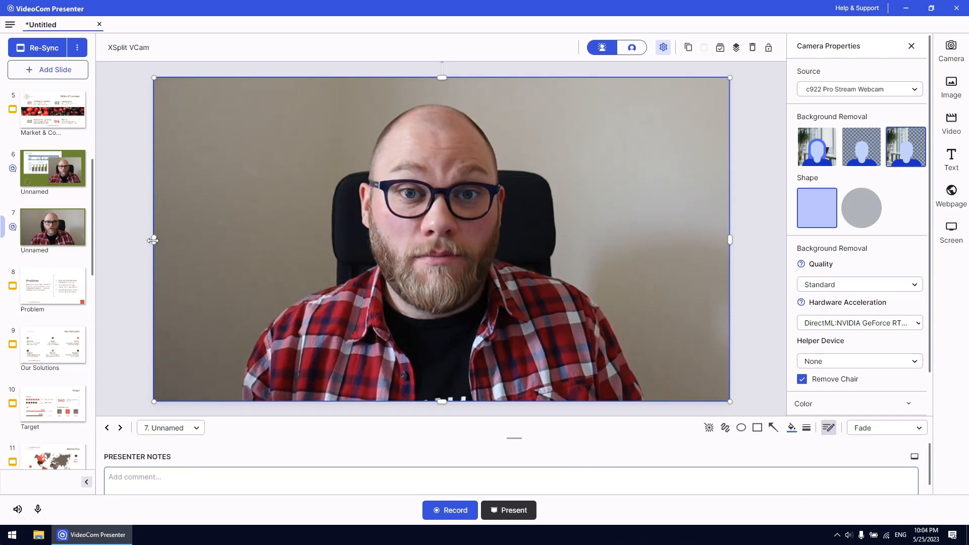
left_click_drag(153, 240, 433, 242)
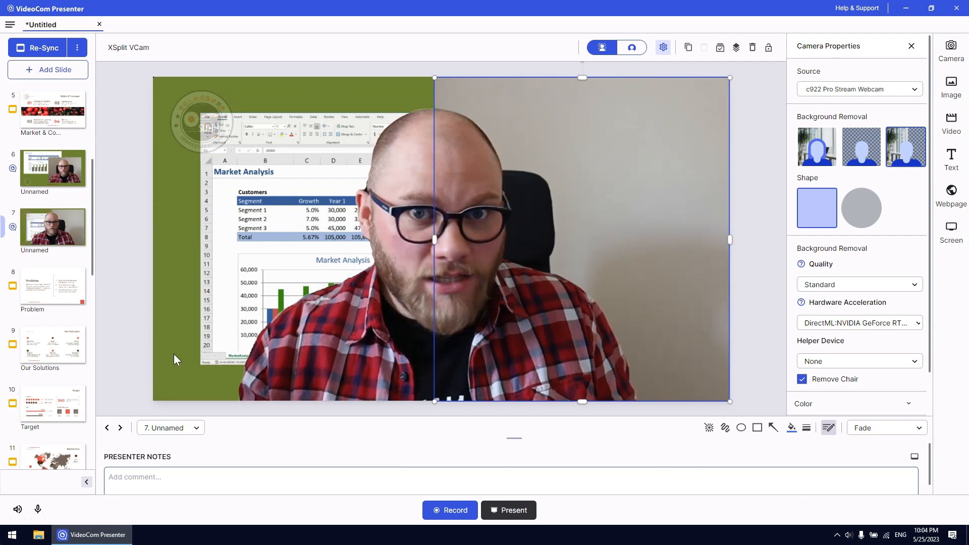
Bring the "© 2023 Foodie.com, Inc." text on slide 7 to the front and change its color to white
left_click(119, 371)
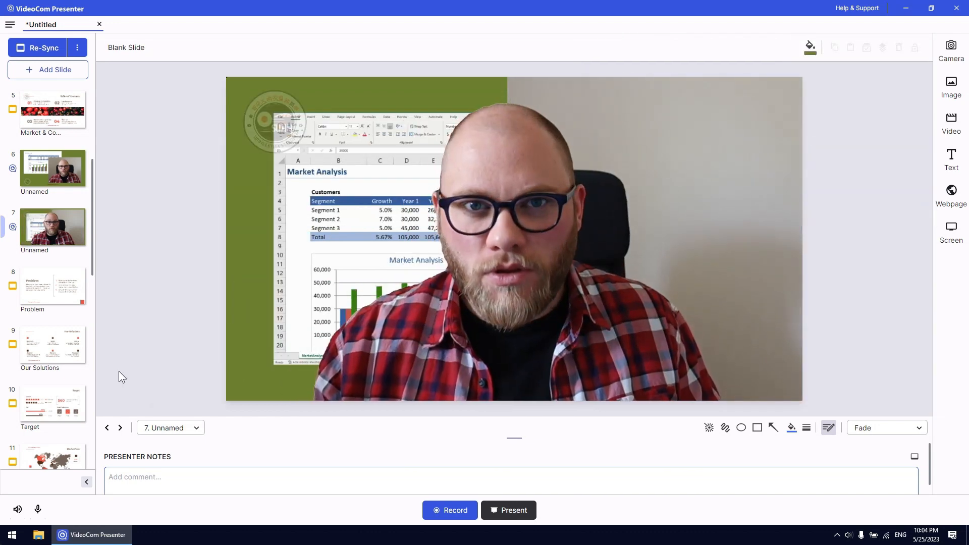
left_click(499, 371)
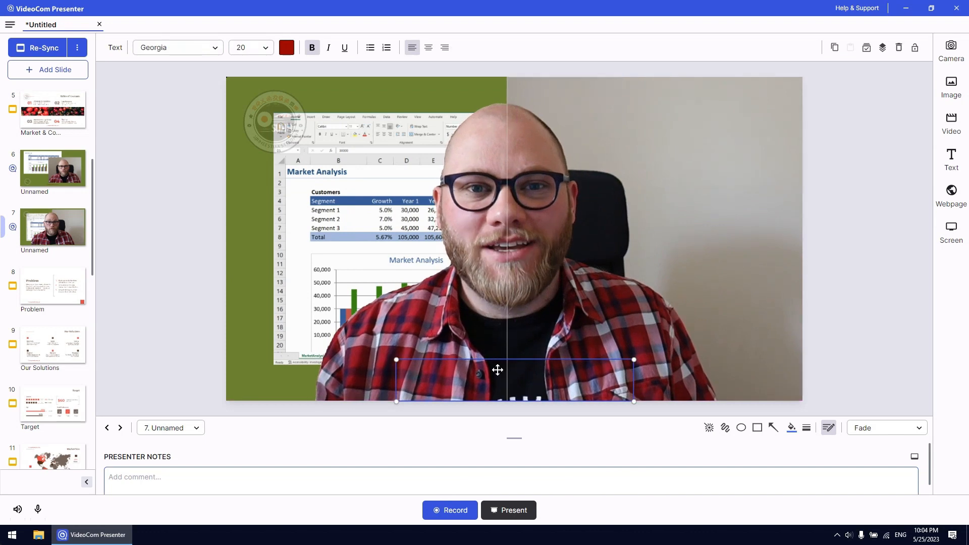
right_click(453, 378)
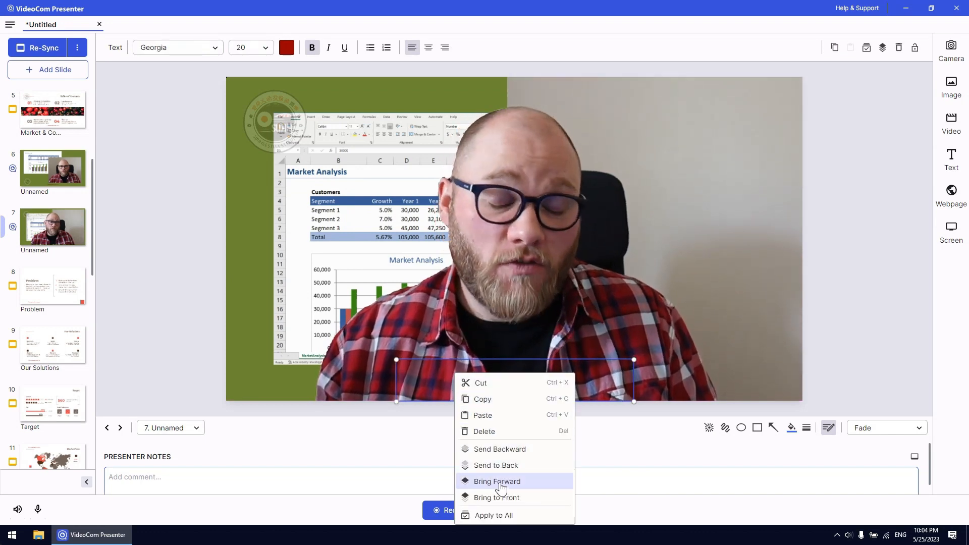
left_click(497, 497)
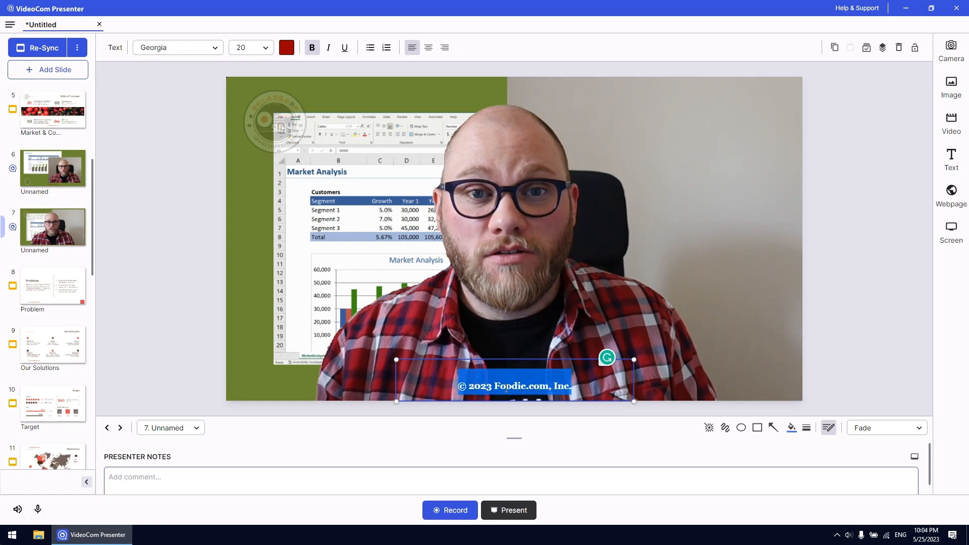
left_click(286, 48)
left_click(361, 80)
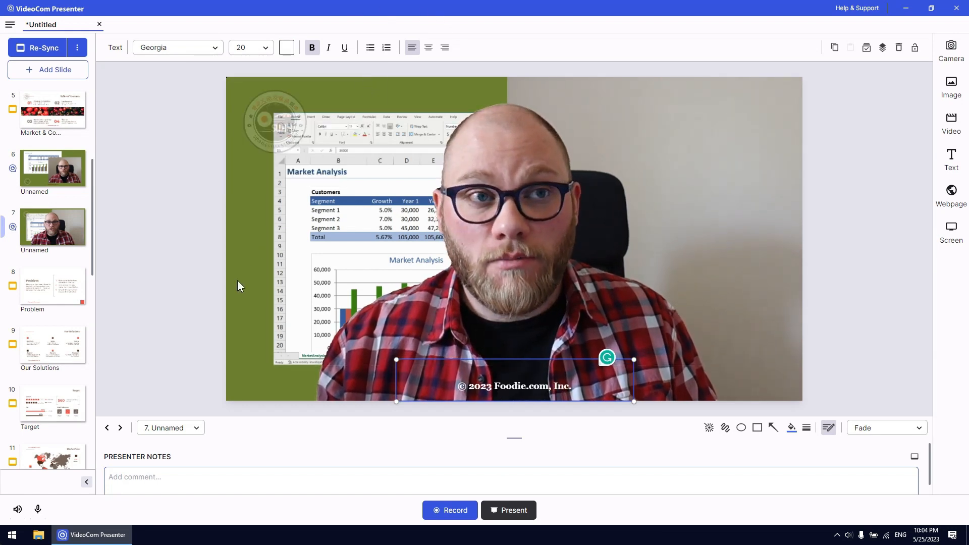
left_click(198, 335)
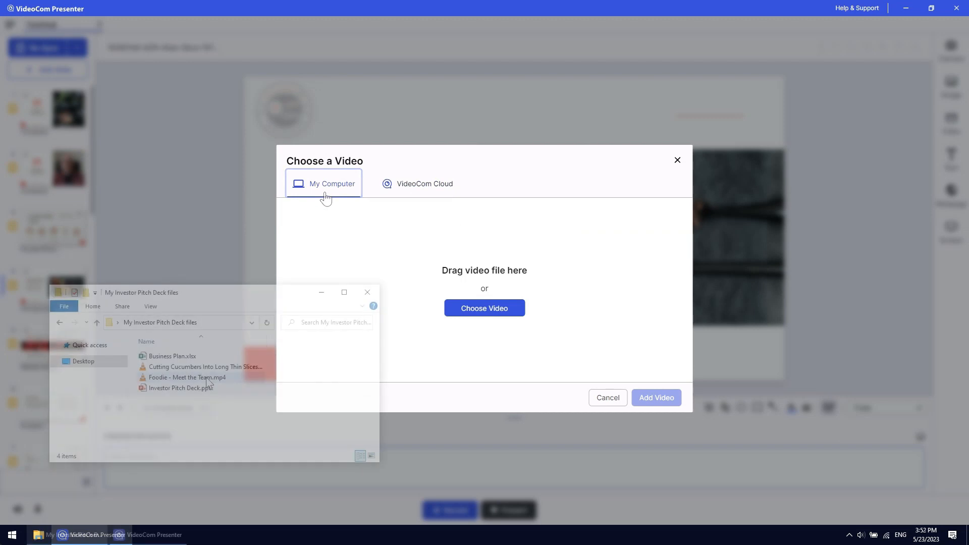
Load the restaurant kitchen video file from the computer as the video for the Introduction slide
left_click_drag(187, 377, 387, 283)
left_click_drag(483, 284, 484, 288)
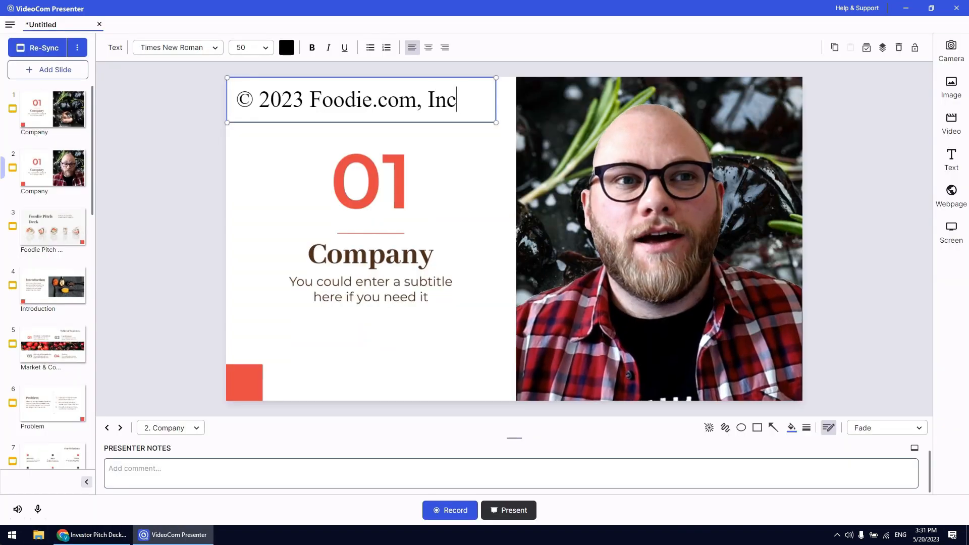
Complete the slide 2 text as "© 2023 Foodie.com, Inc." and set its font to Georgia
type(".com, Inc.")
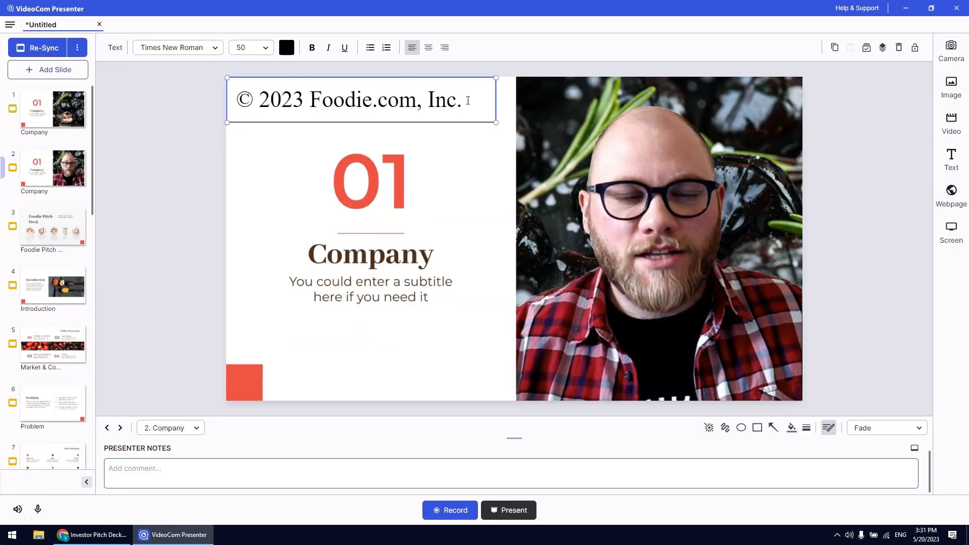
key("ctrl+a")
left_click(214, 48)
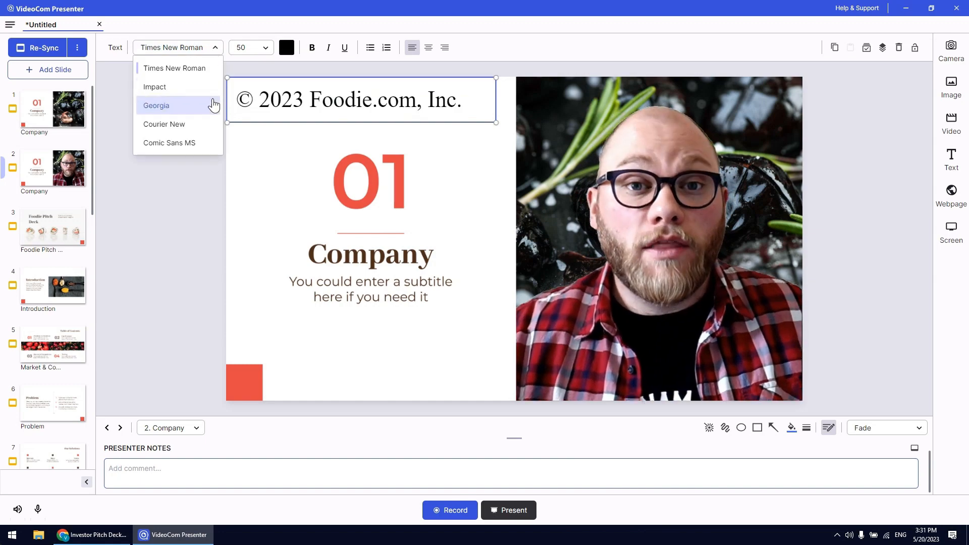
left_click(210, 102)
left_click(264, 52)
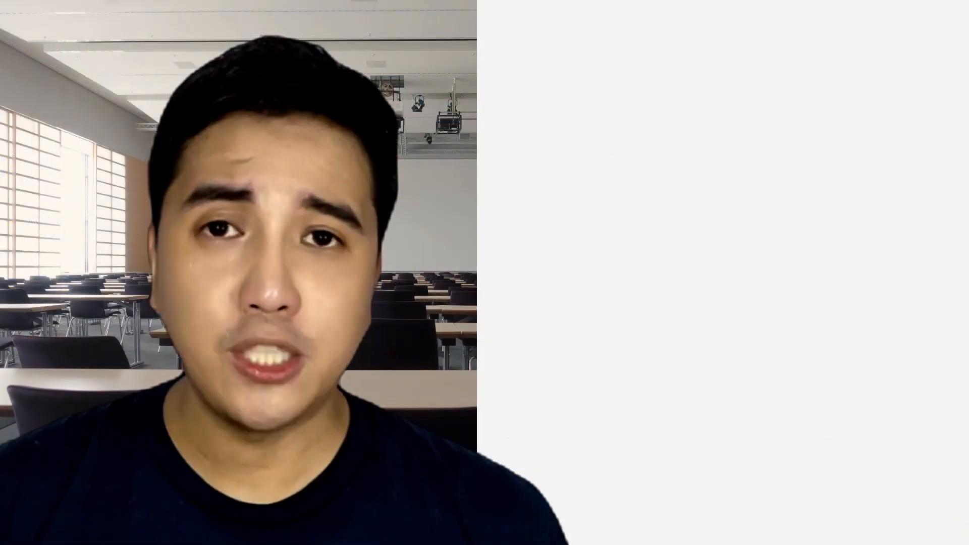